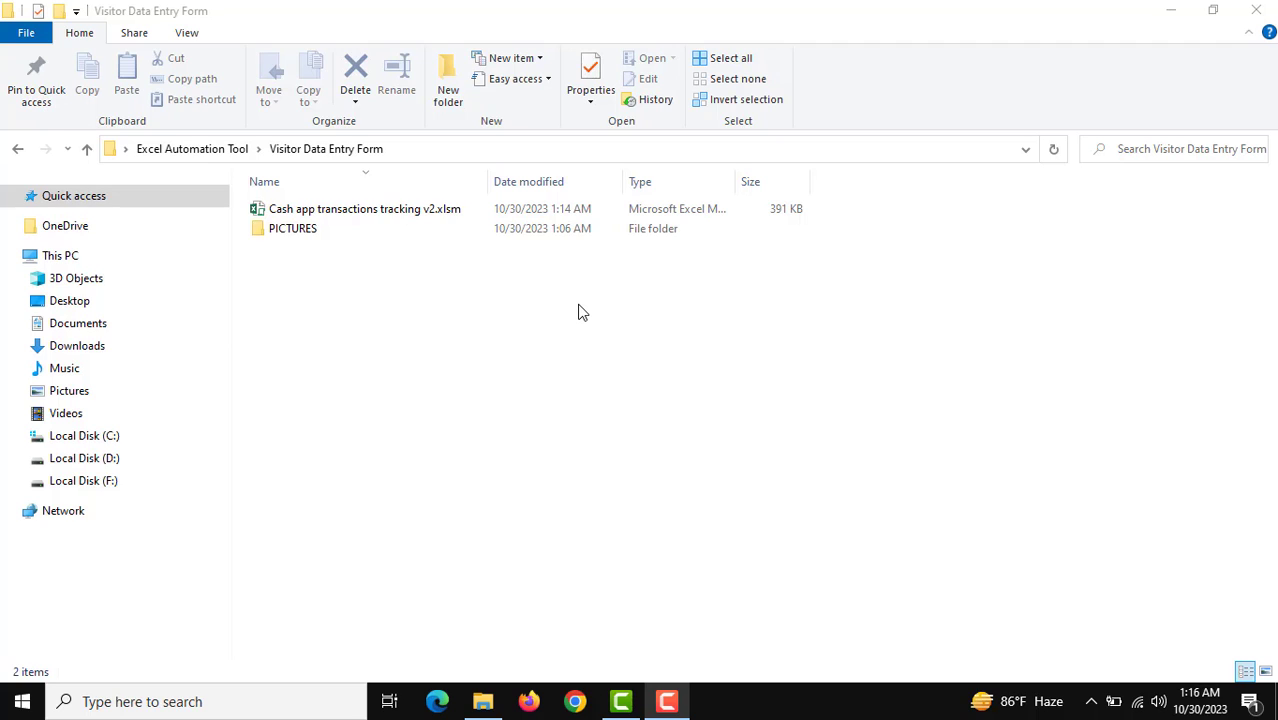
# Step: In the Visitor Data Entry Form folder, select Cash app transactions tracking v2.xlsm and then the PICTURES folder
pyautogui.click(337, 212)
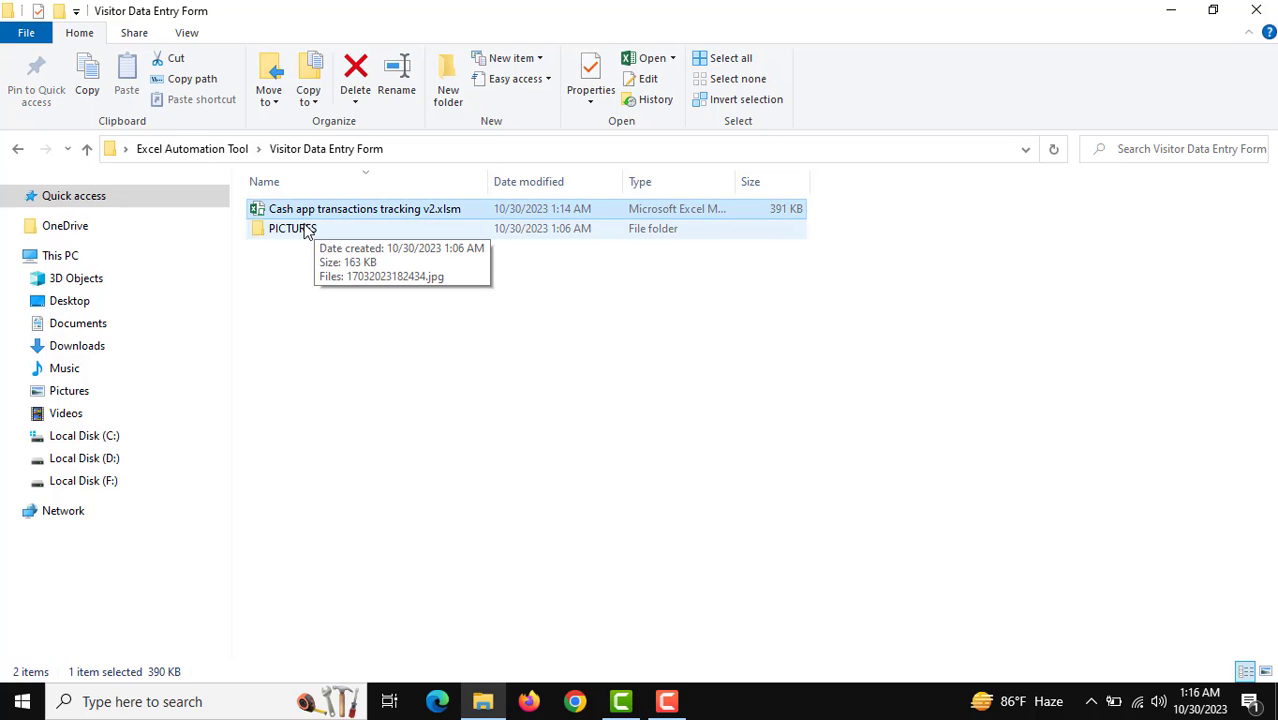
pyautogui.click(323, 234)
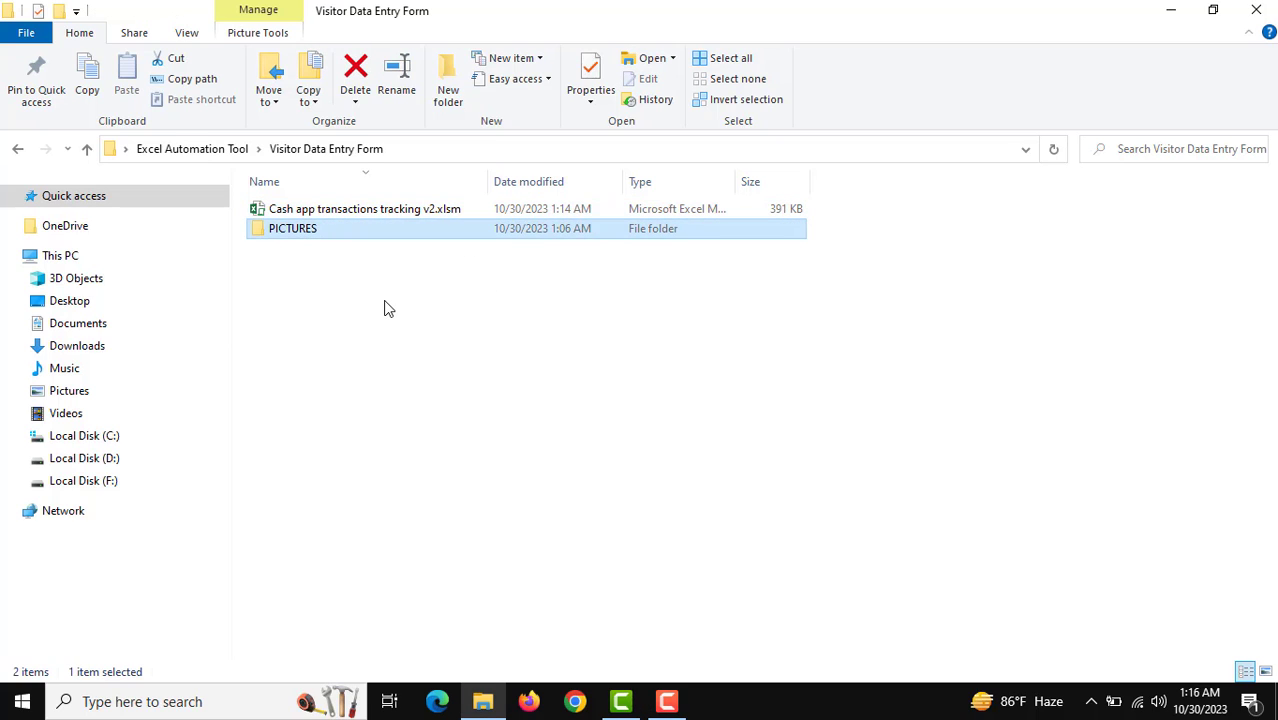
# Step: Launch Cash app transactions tracking v2.xlsm, dismiss the activation notice, and enter the user ID
pyautogui.doubleClick(371, 212)
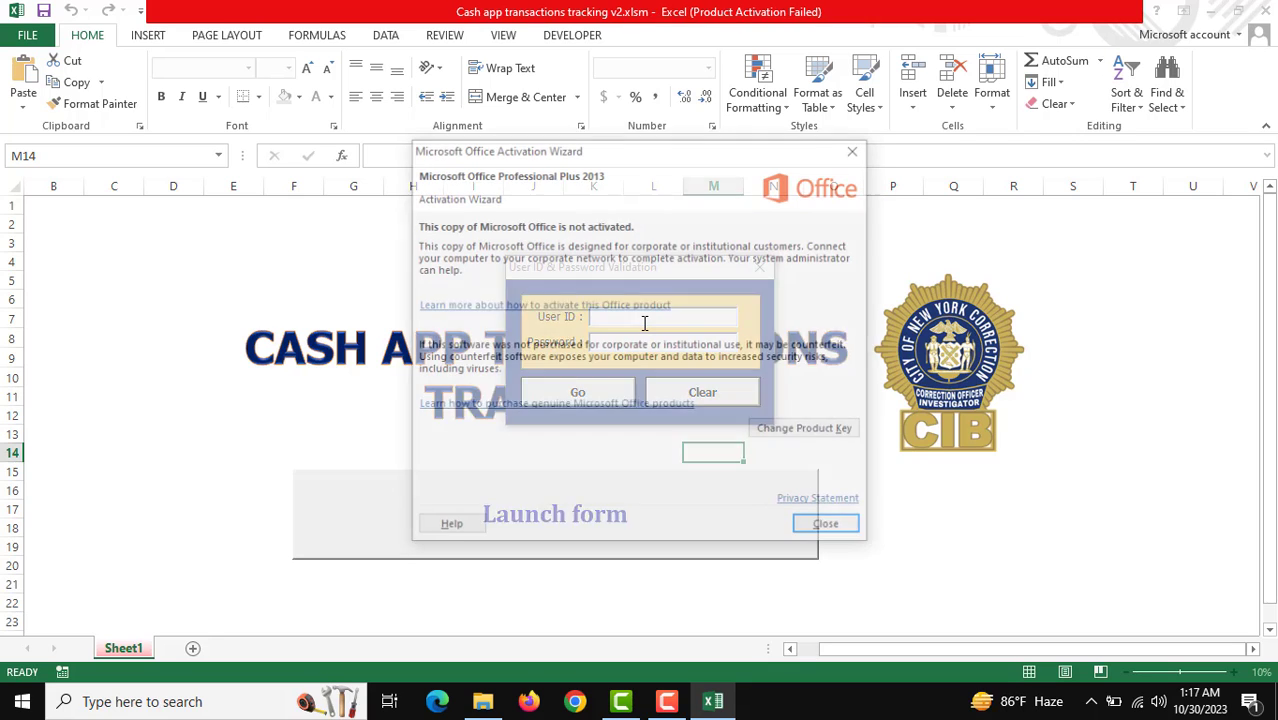
pyautogui.press('Escape')
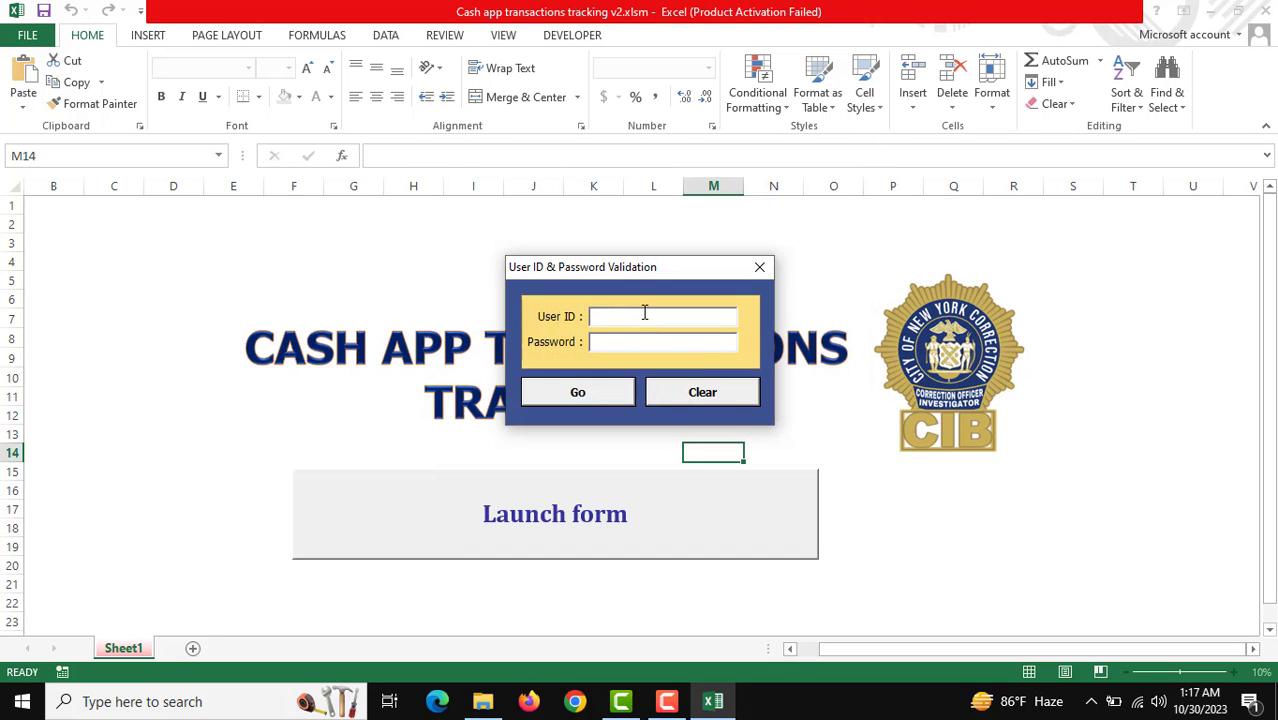
pyautogui.write('admin')
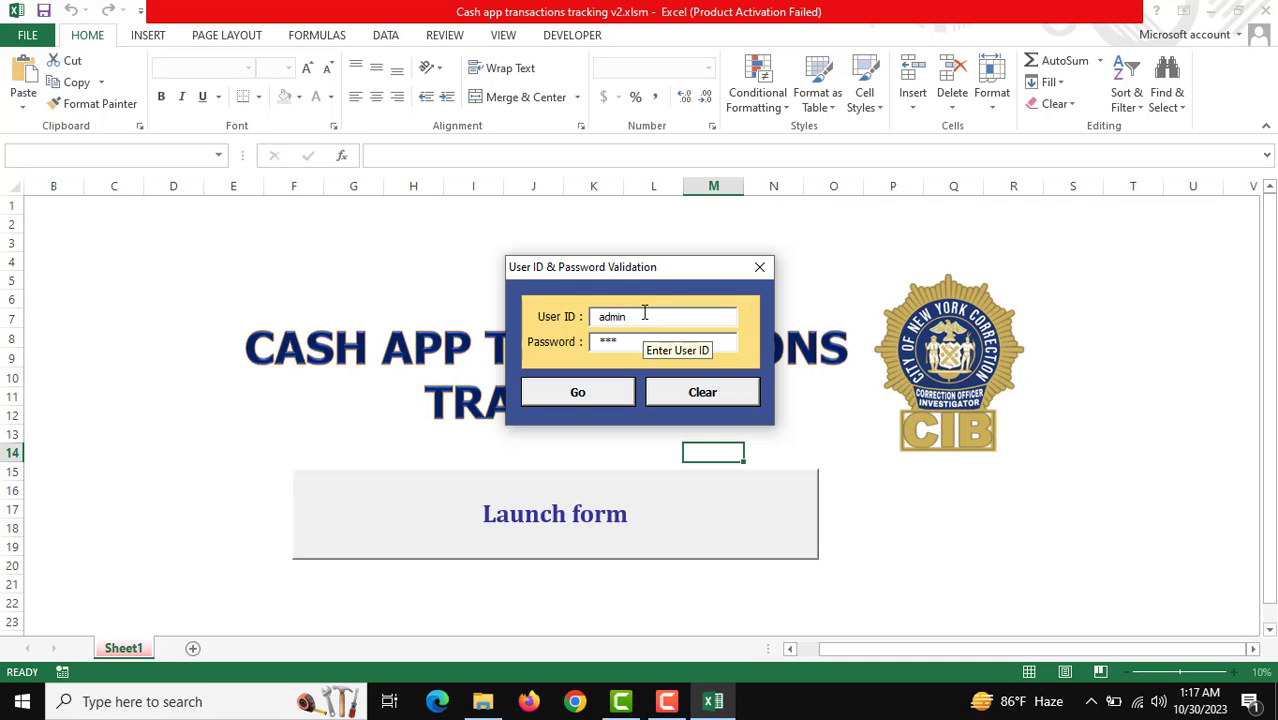
# Step: Log in, then set transaction type sending, facility ComboBox2, and date 11-Oct-2023
pyautogui.click(575, 392)
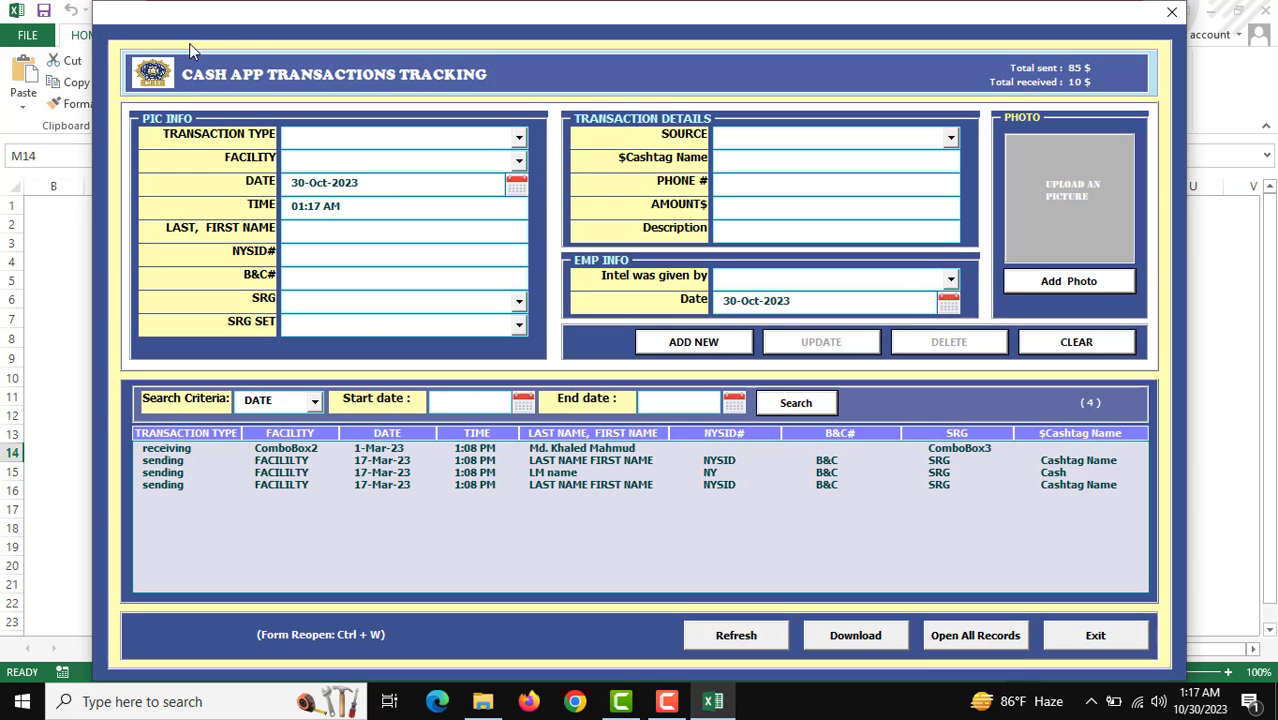
pyautogui.moveTo(278, 22); pyautogui.dragTo(292, 22)
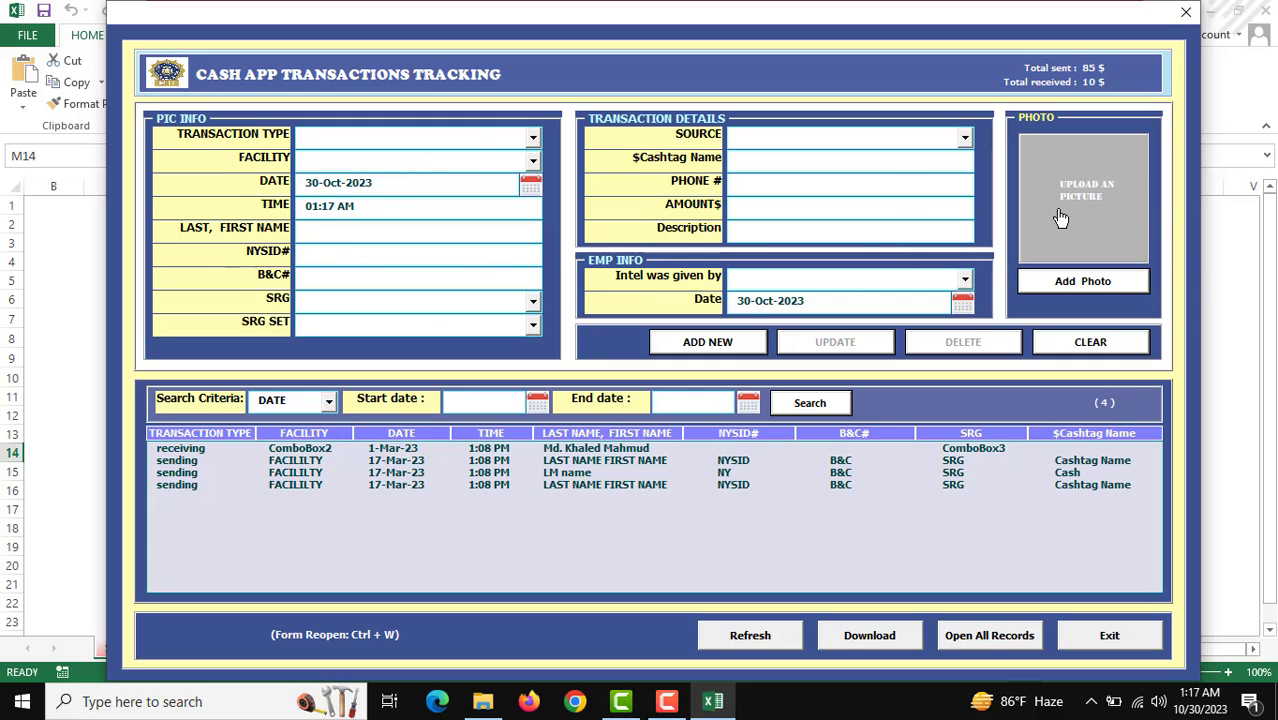
pyautogui.click(477, 141)
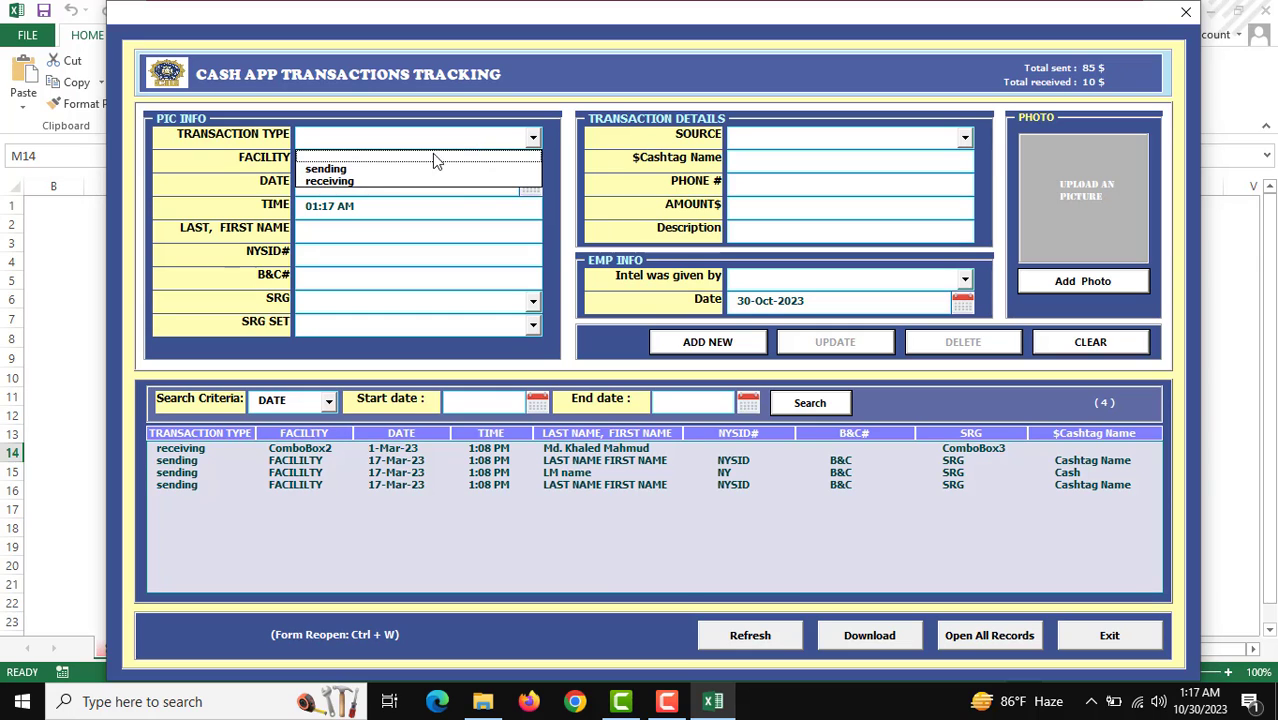
pyautogui.click(428, 159)
pyautogui.click(477, 166)
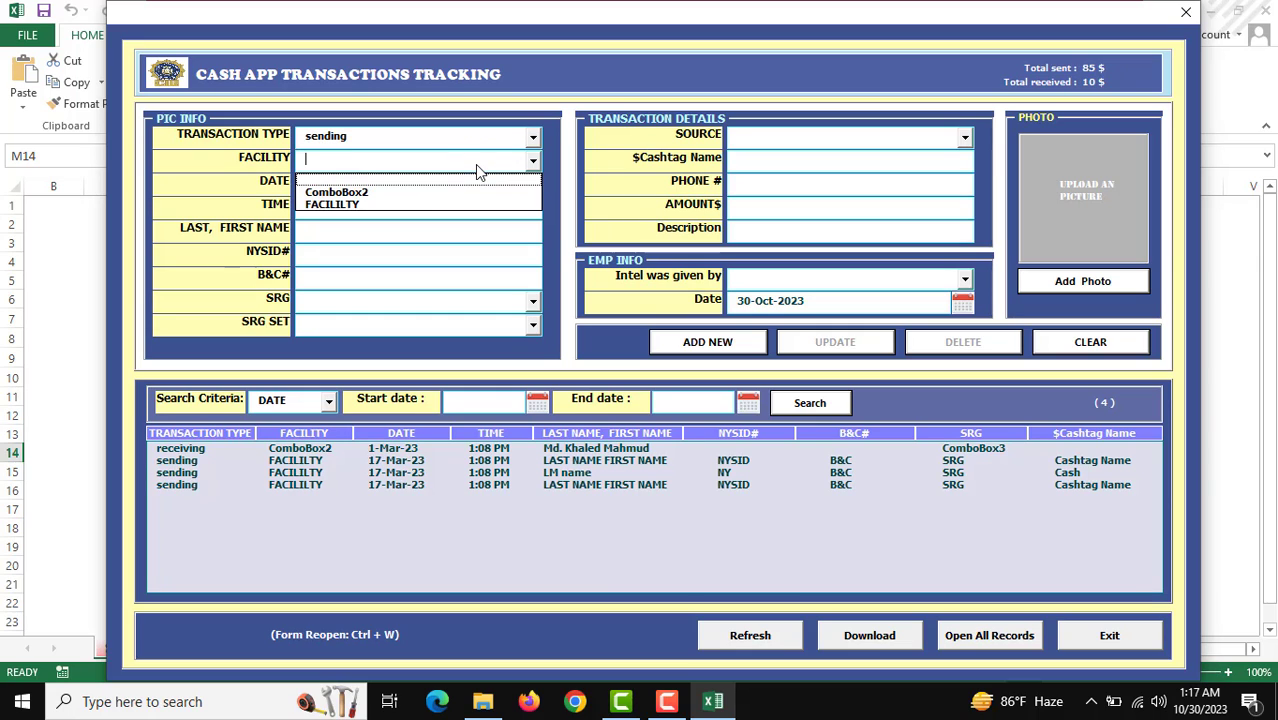
pyautogui.click(430, 196)
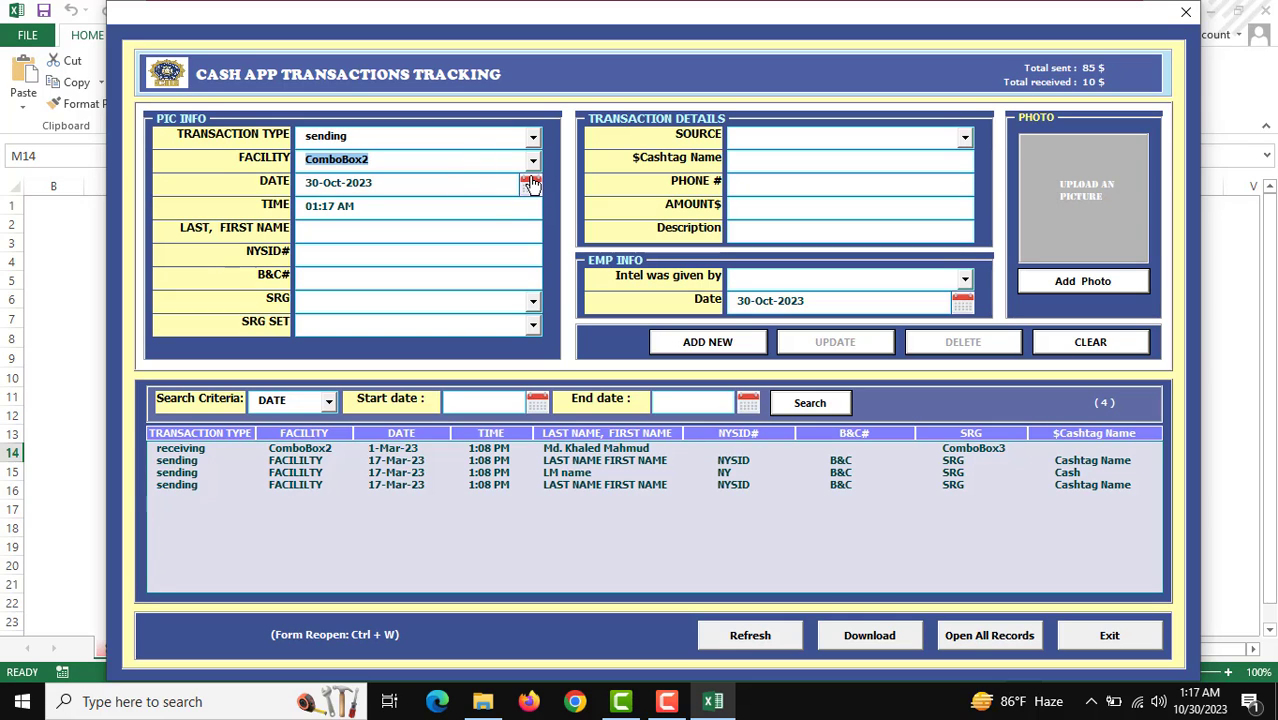
pyautogui.click(530, 186)
pyautogui.click(647, 336)
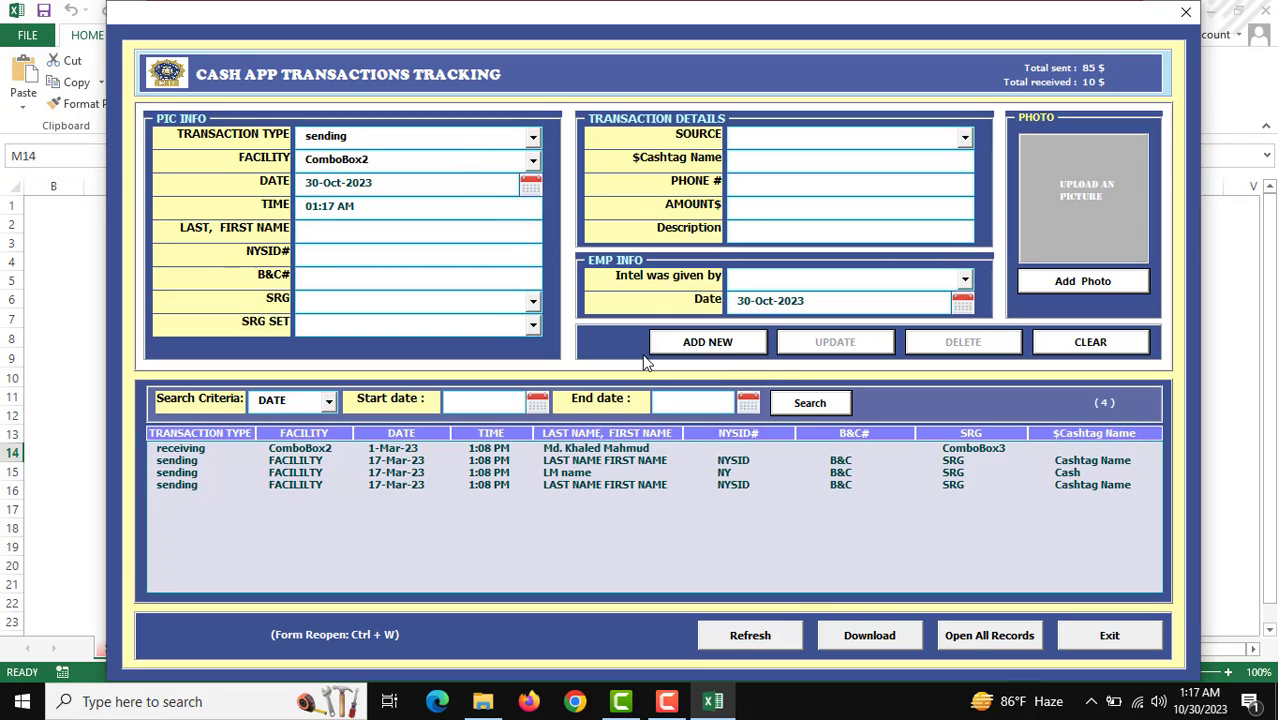
pyautogui.click(420, 207)
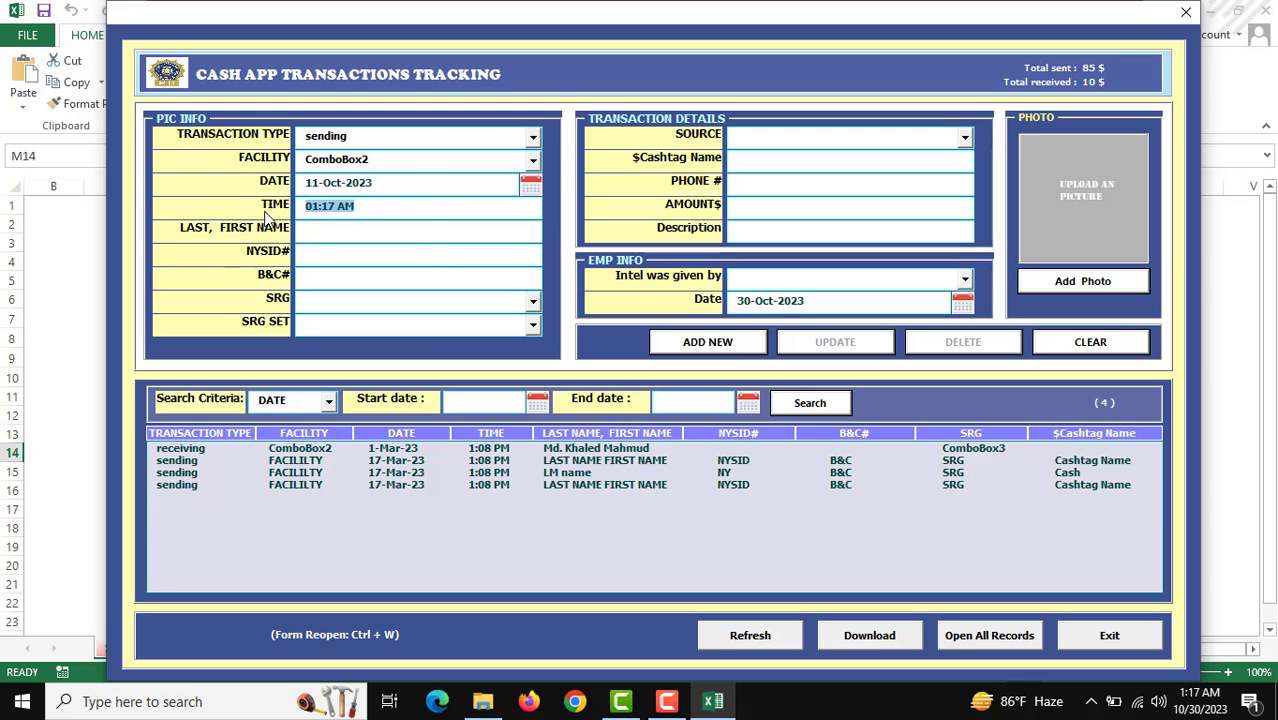
pyautogui.click(370, 207)
# Step: Enter NYSID# 222, SRG ComboBox3, source ComboBox5, cashtag Test, description test, intel giver ComboBox6
pyautogui.click(339, 258)
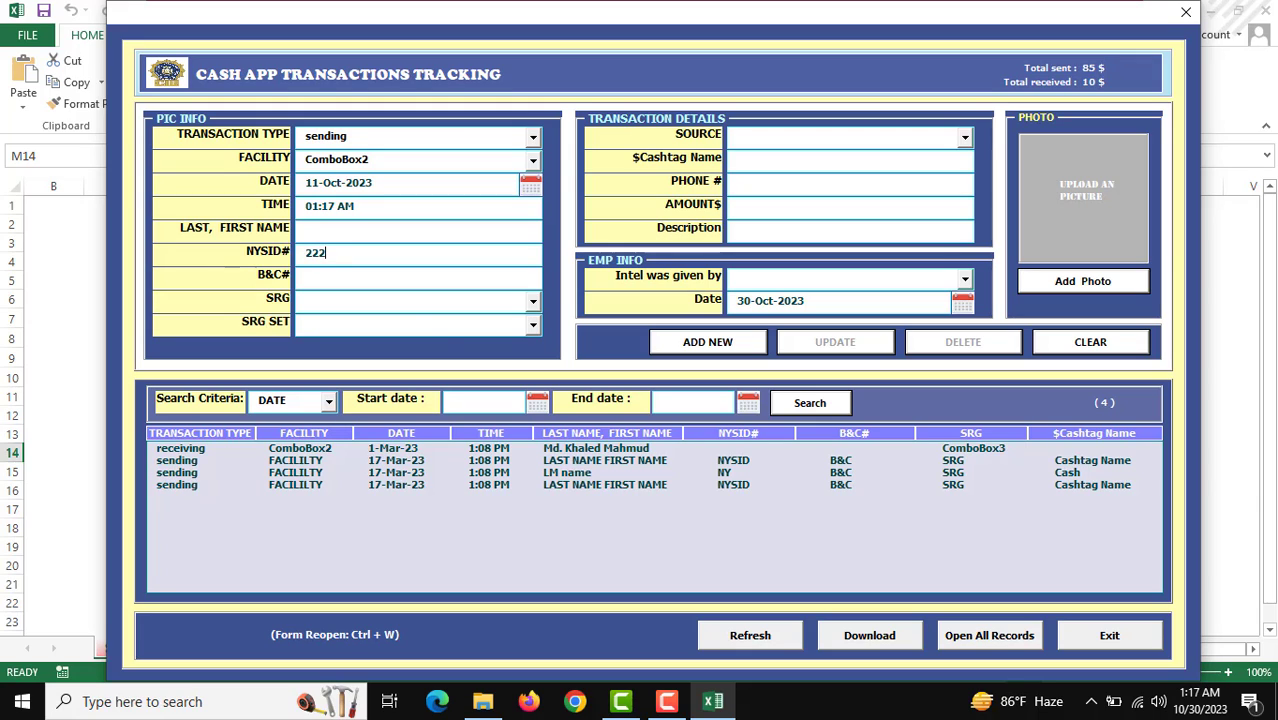
pyautogui.click(408, 302)
pyautogui.click(397, 331)
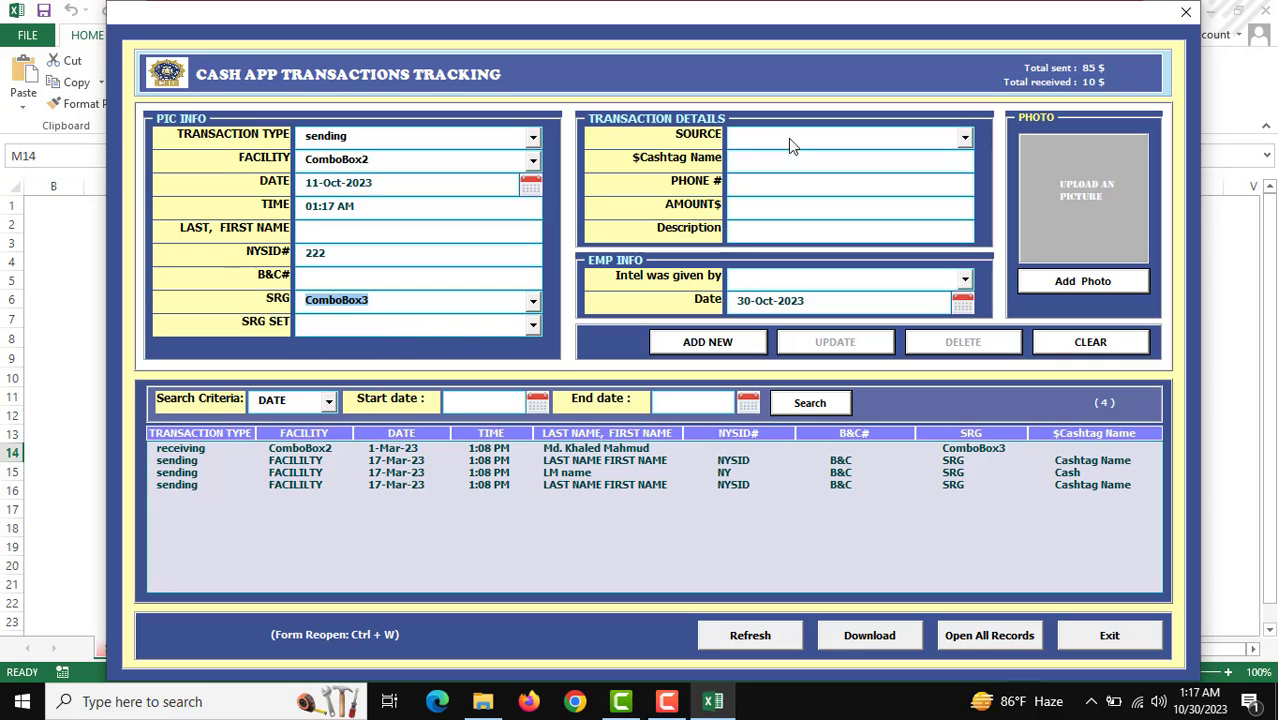
pyautogui.click(786, 140)
pyautogui.click(787, 164)
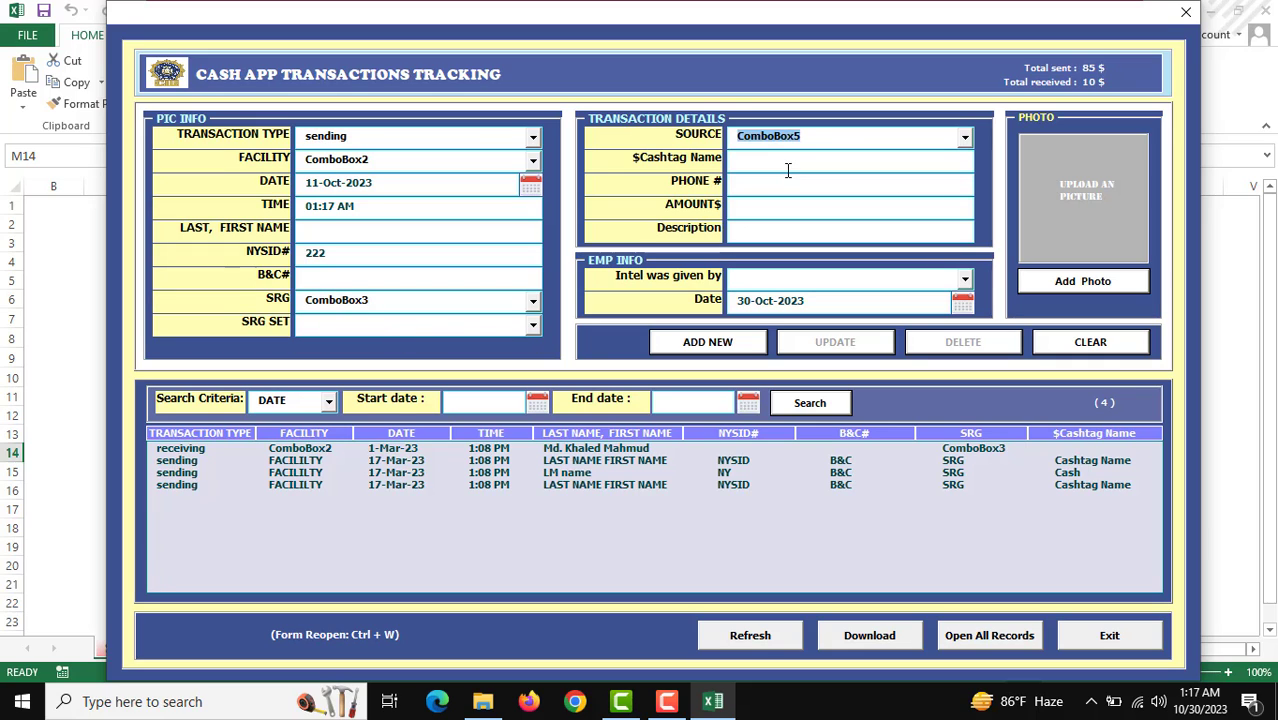
pyautogui.write('Test')
pyautogui.click(791, 224)
pyautogui.write('test')
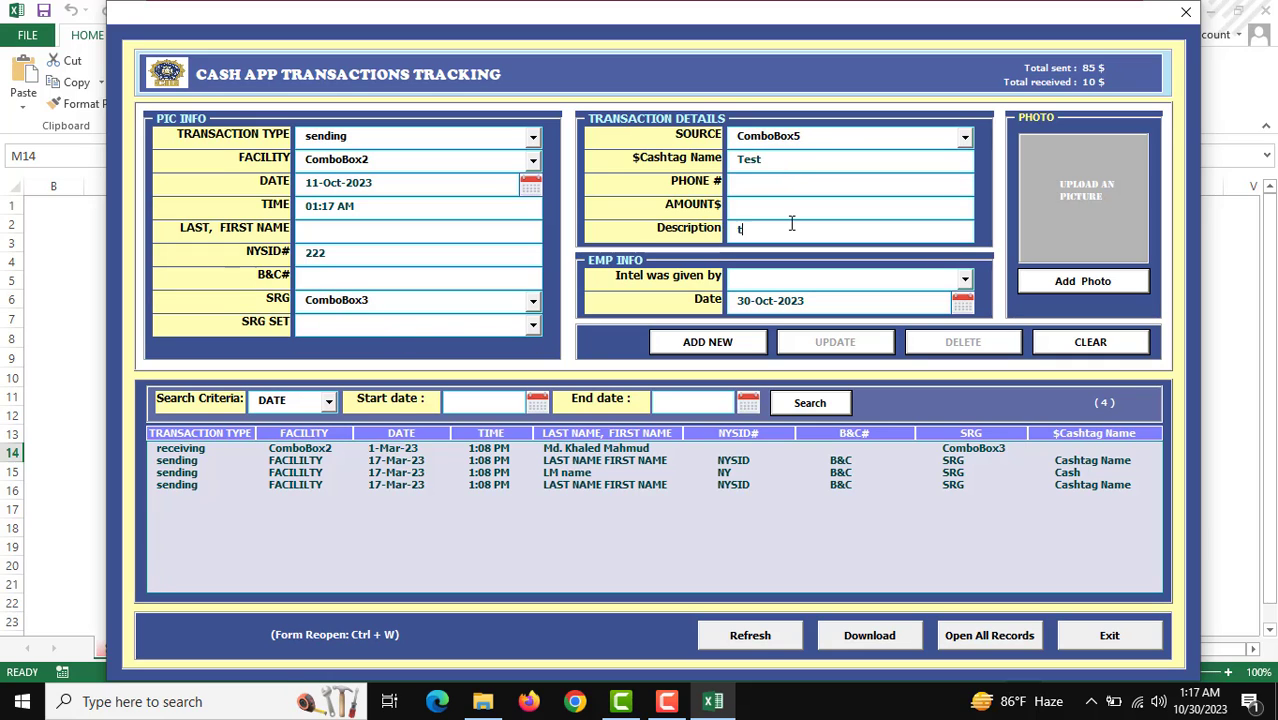
pyautogui.click(832, 284)
pyautogui.click(808, 298)
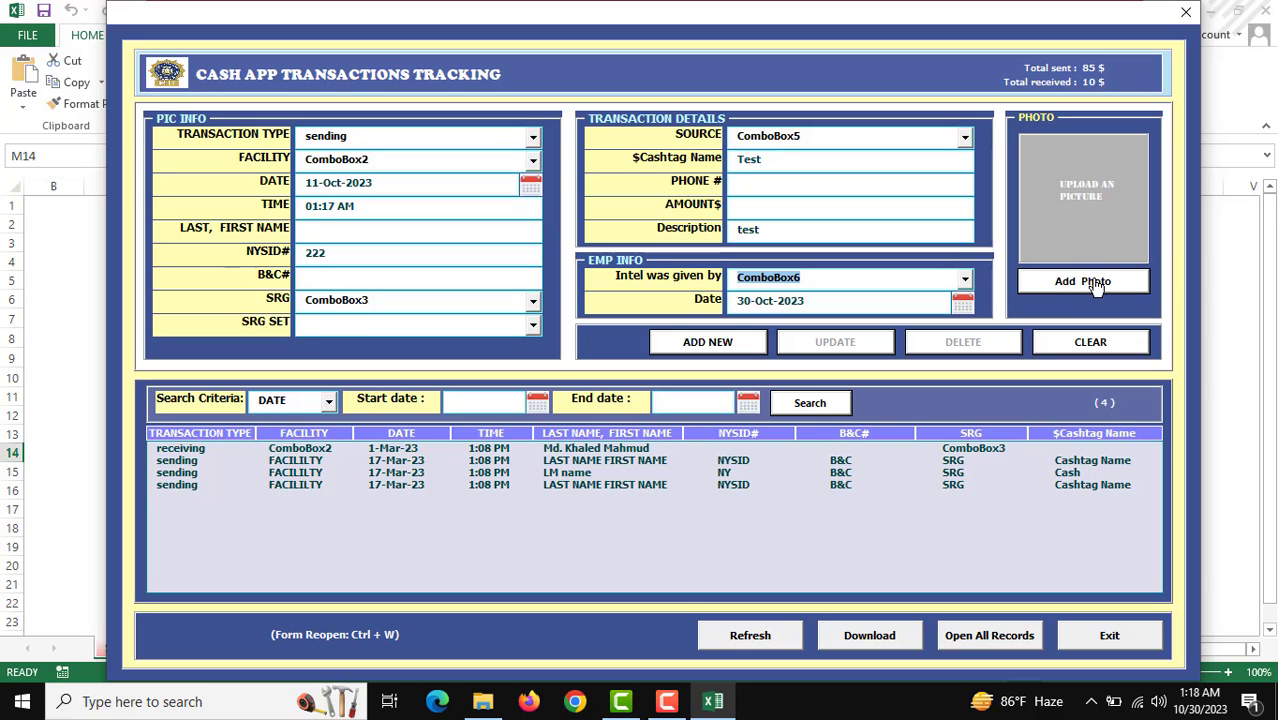
# Step: Load sddefault.jpg from the Downloads folder into the transaction's photo box
pyautogui.click(1082, 198)
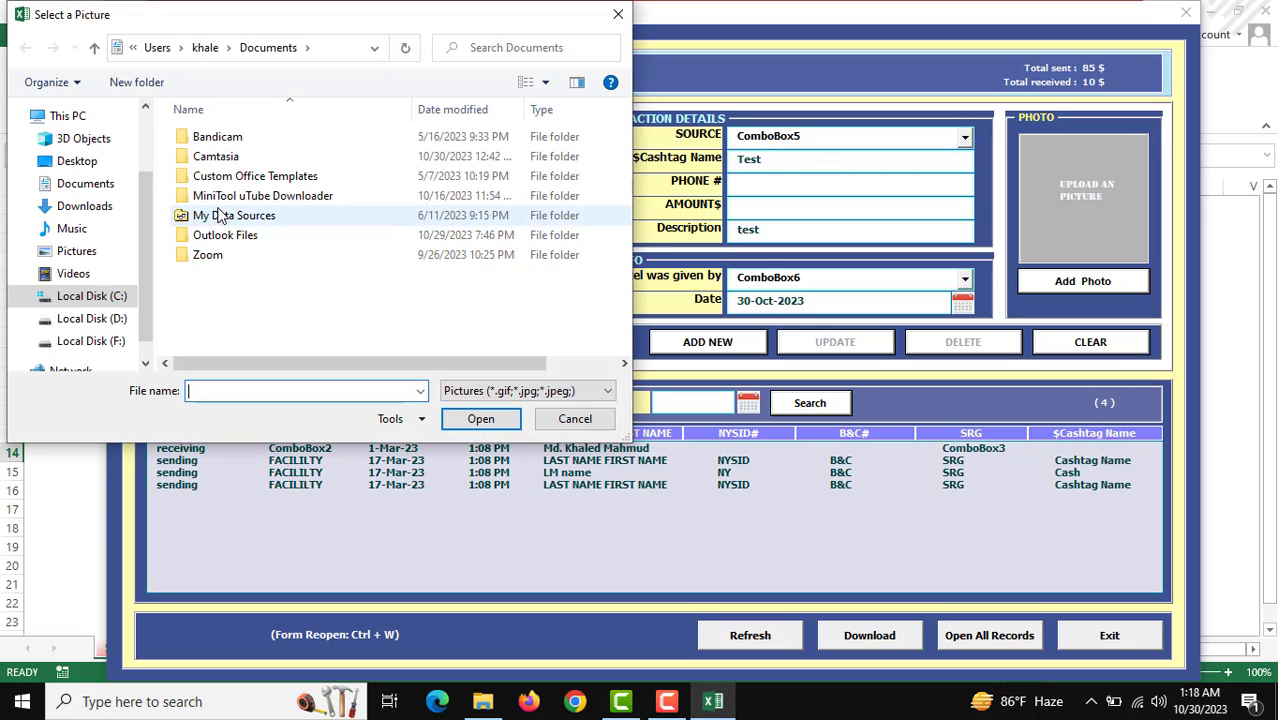
pyautogui.click(86, 209)
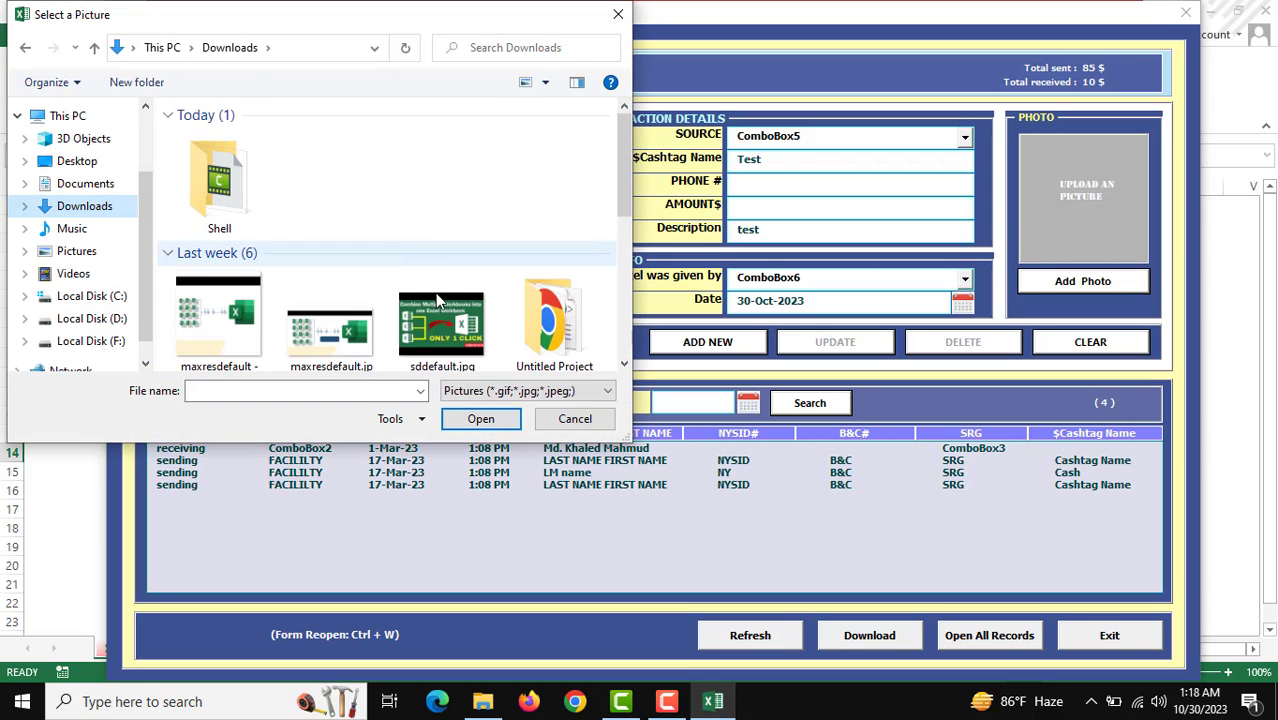
pyautogui.doubleClick(204, 318)
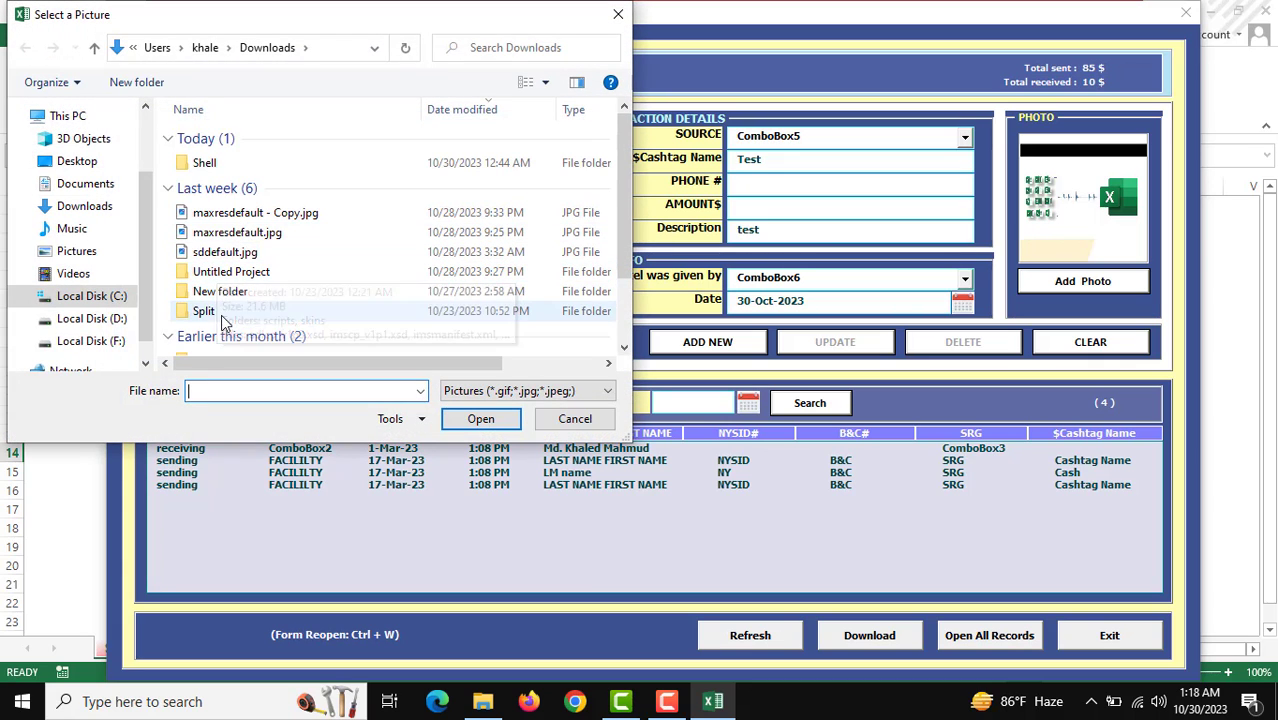
pyautogui.click(228, 255)
pyautogui.doubleClick(227, 252)
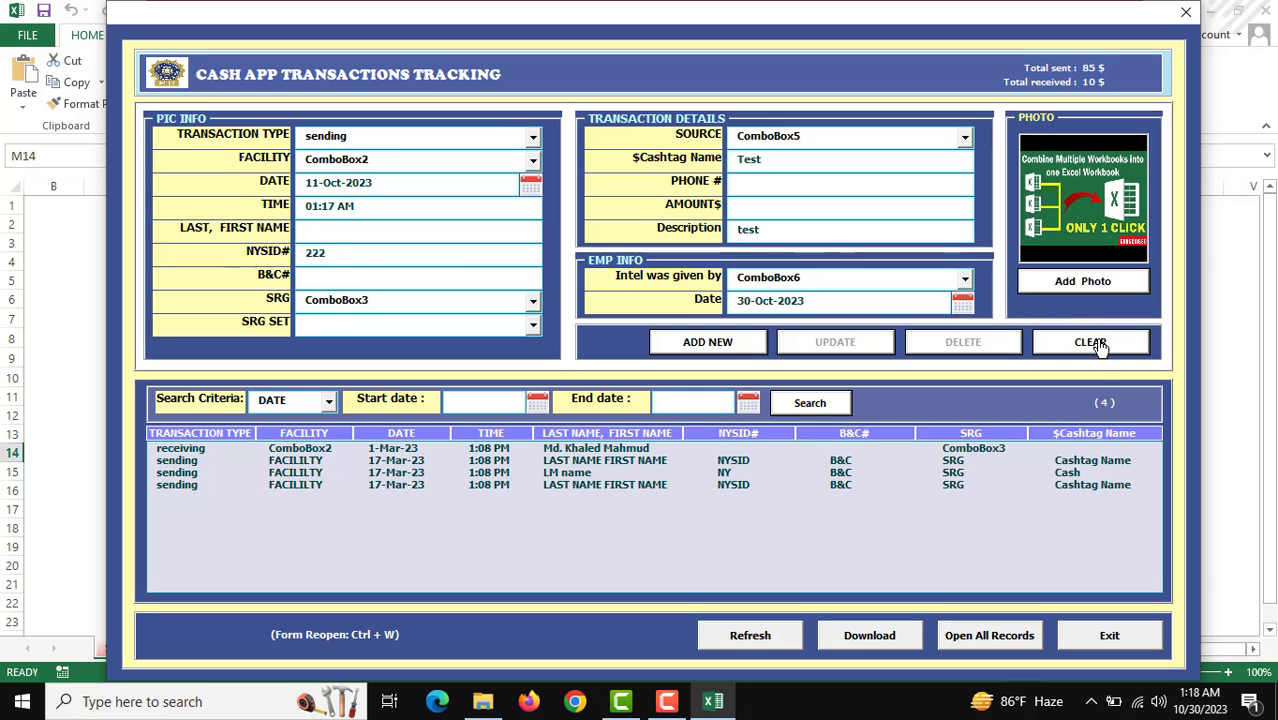
# Step: Save the sending entry as the fifth record, reload it to verify, then close the form
pyautogui.click(706, 345)
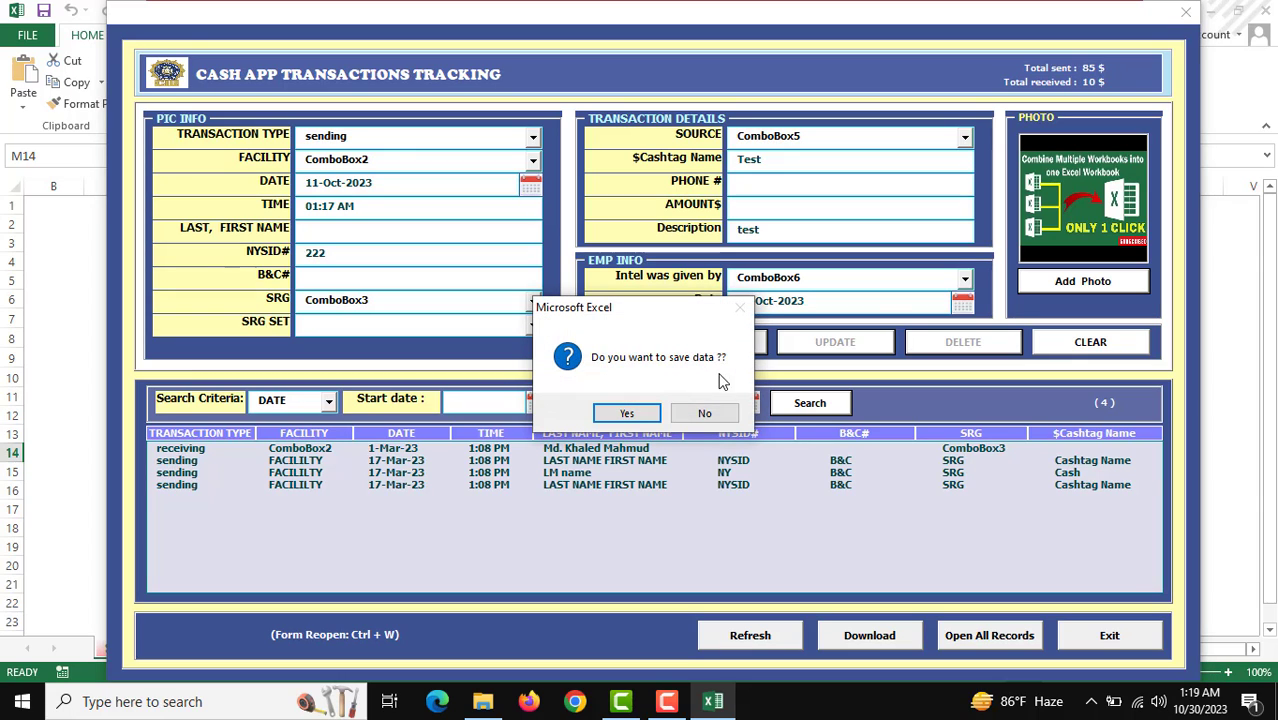
pyautogui.click(627, 414)
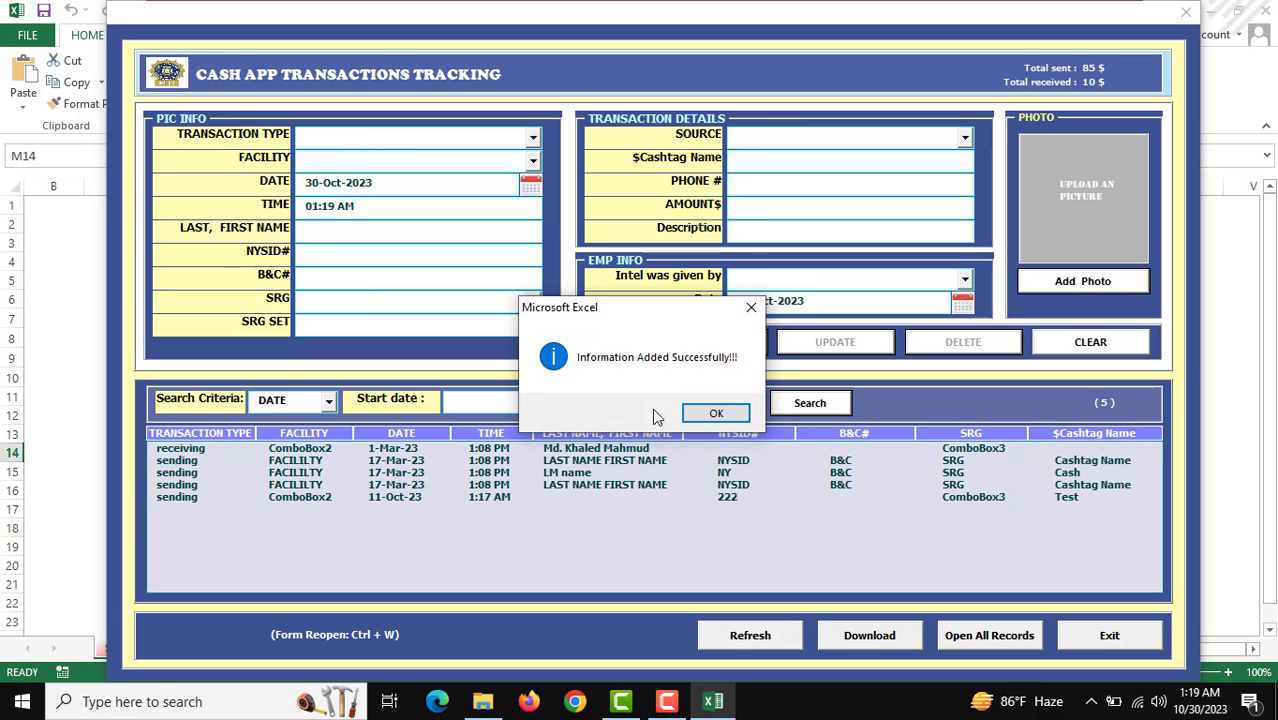
pyautogui.click(712, 414)
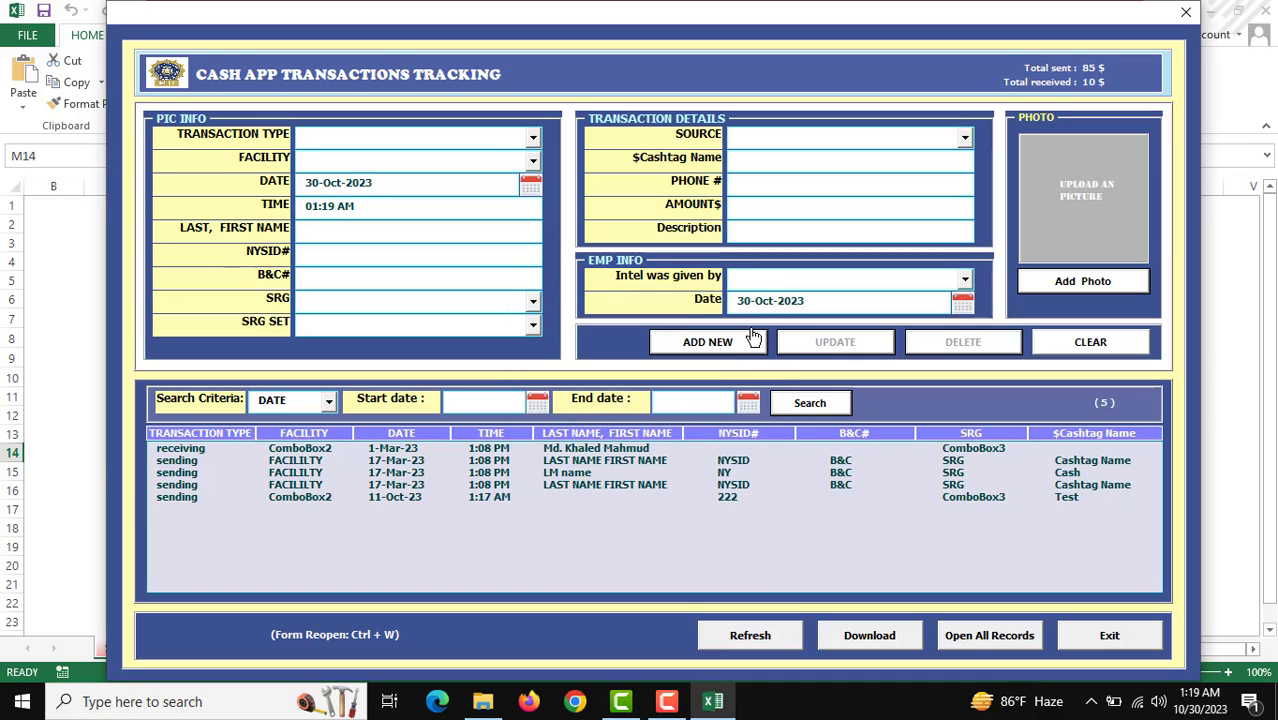
pyautogui.click(293, 500)
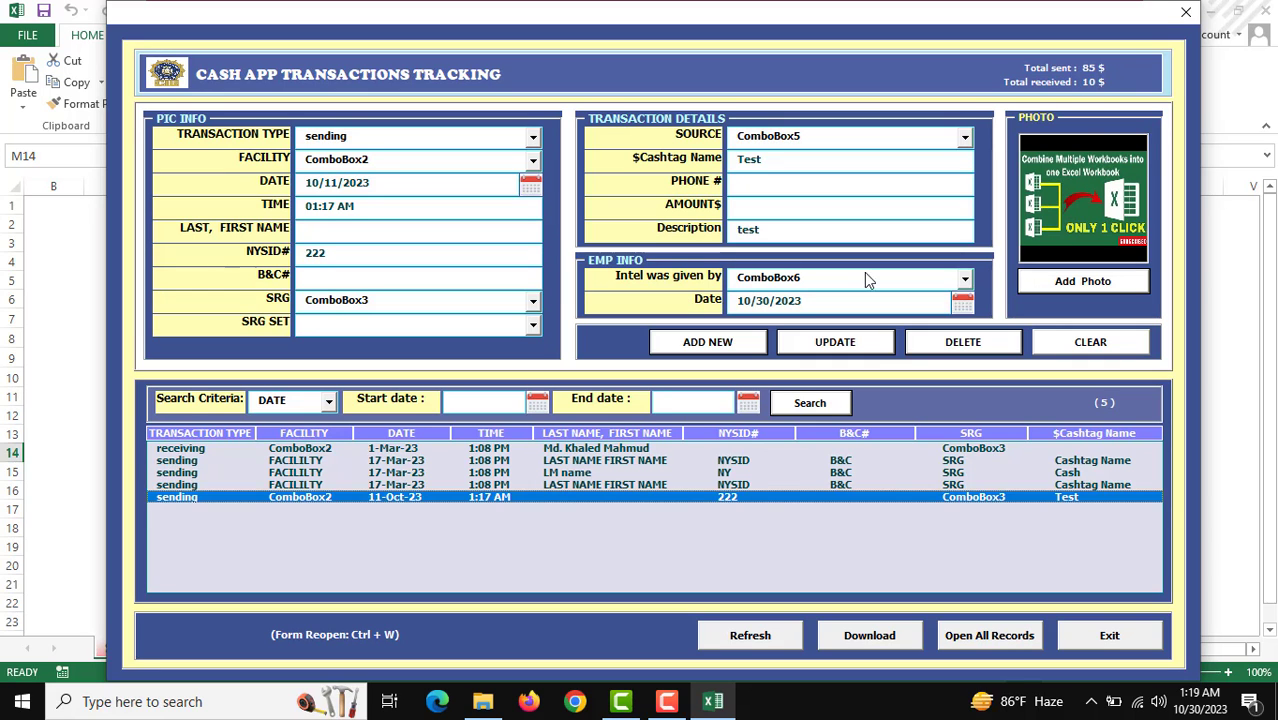
pyautogui.click(1184, 14)
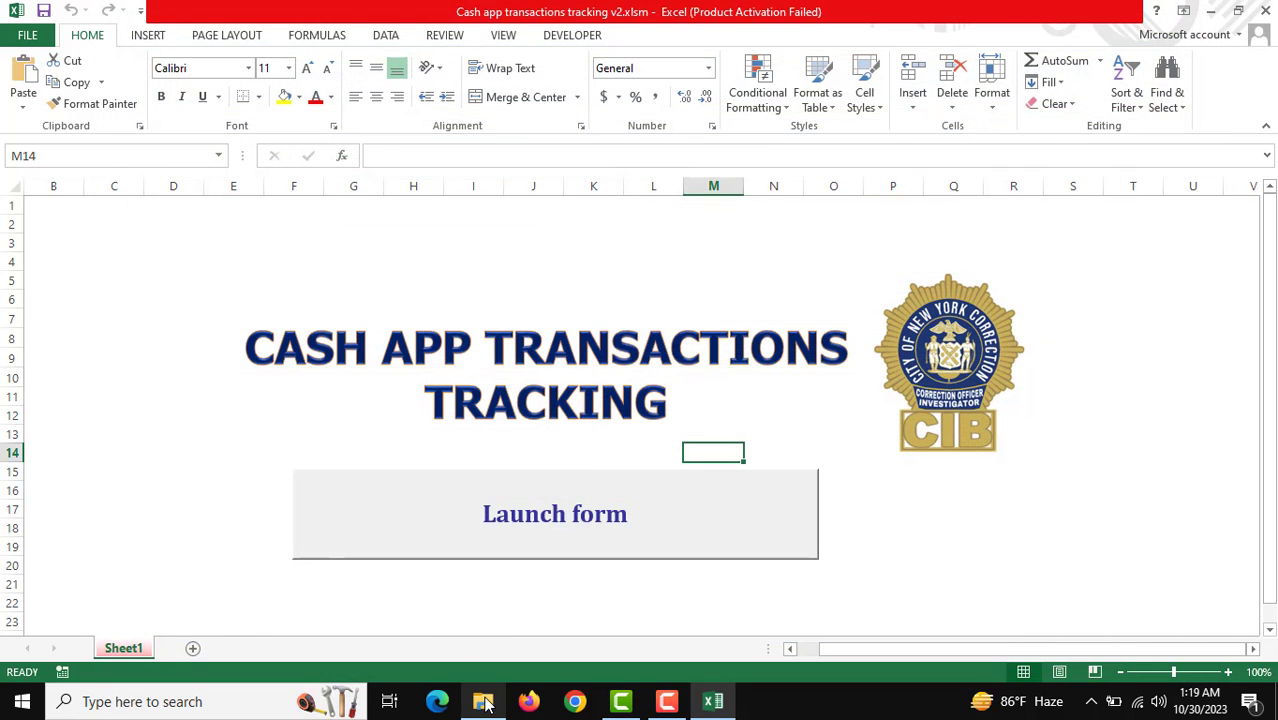
pyautogui.click(483, 701)
# Step: Check the saved photo 30102023011906.jpg in the PICTURES folder, then return to the Excel workbook
pyautogui.click(425, 340)
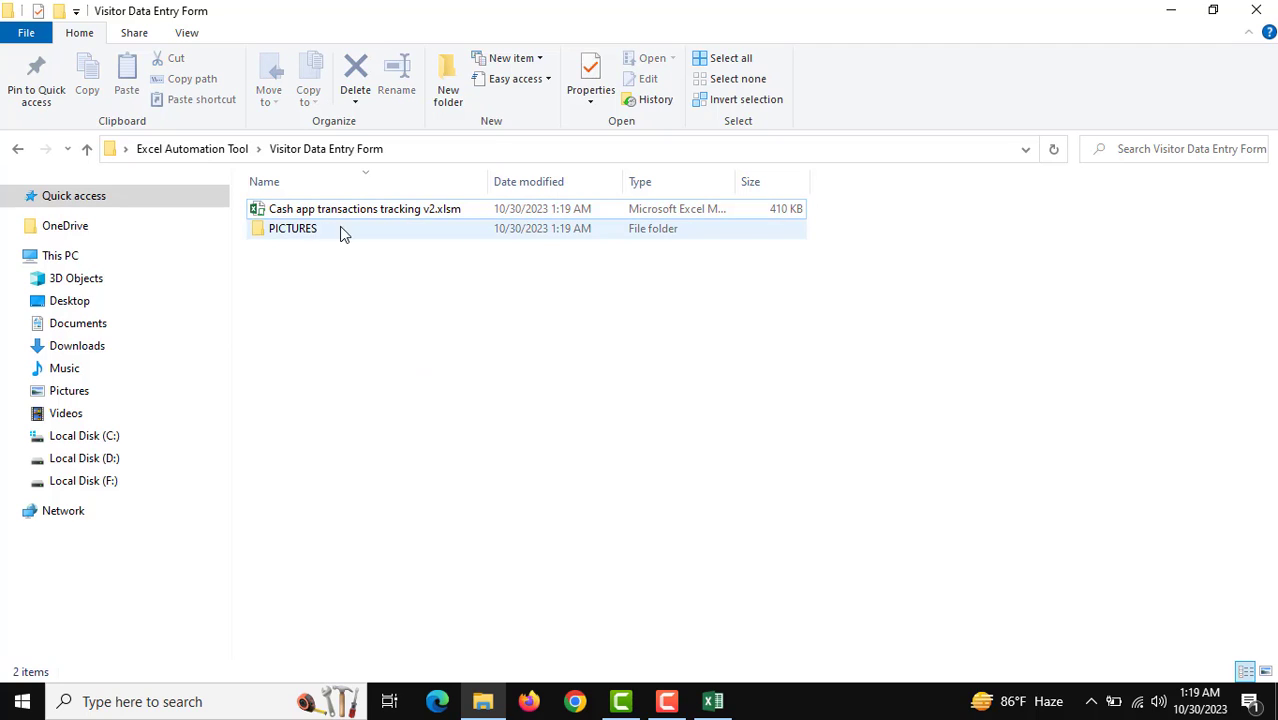
pyautogui.doubleClick(318, 237)
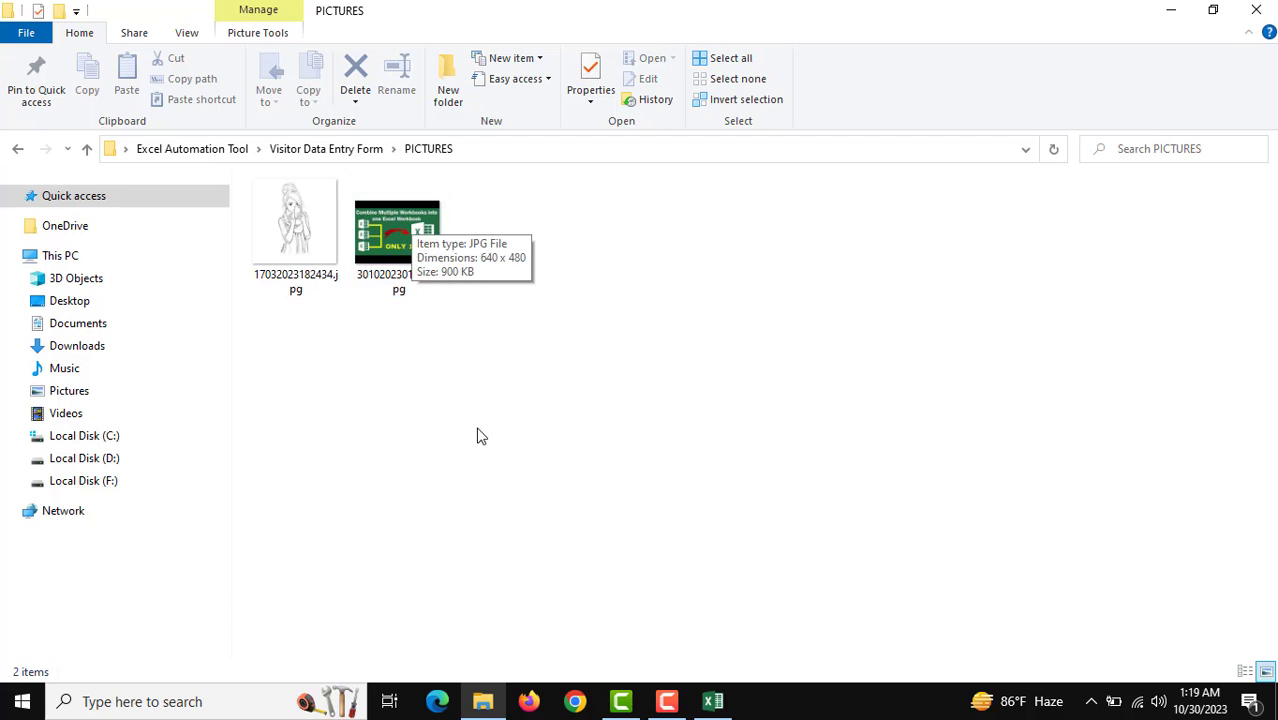
pyautogui.click(405, 236)
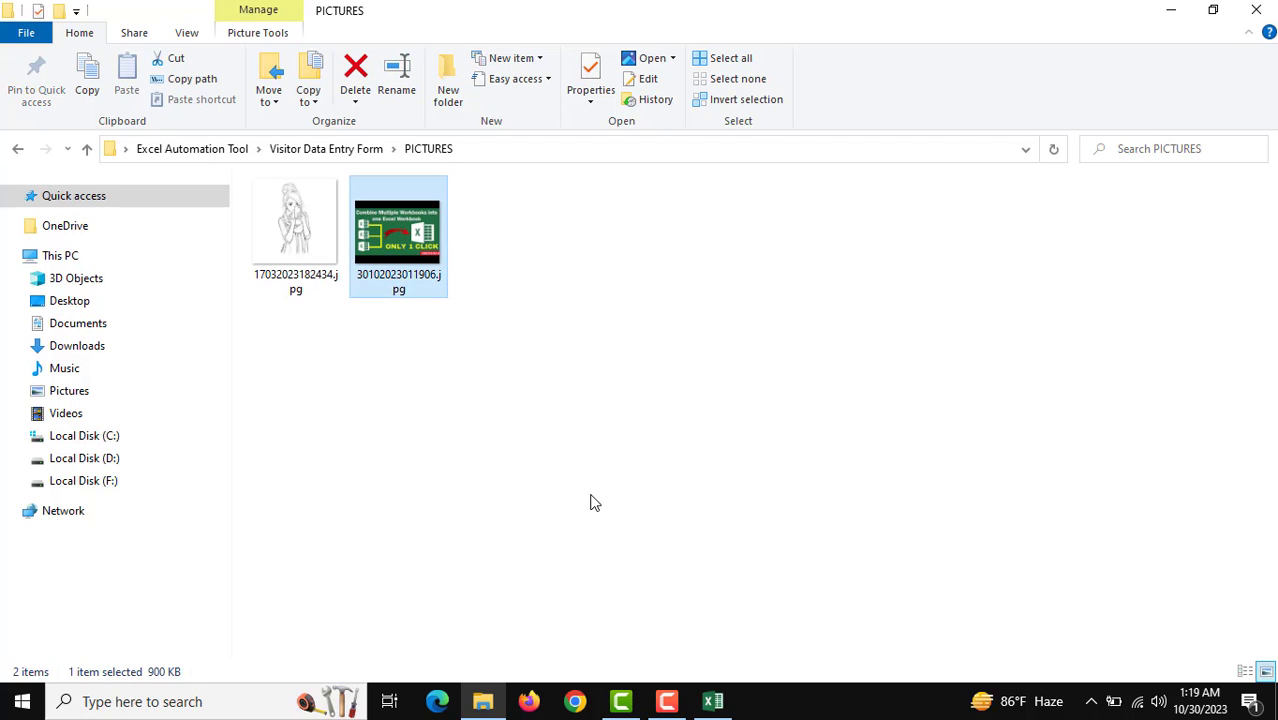
pyautogui.click(712, 701)
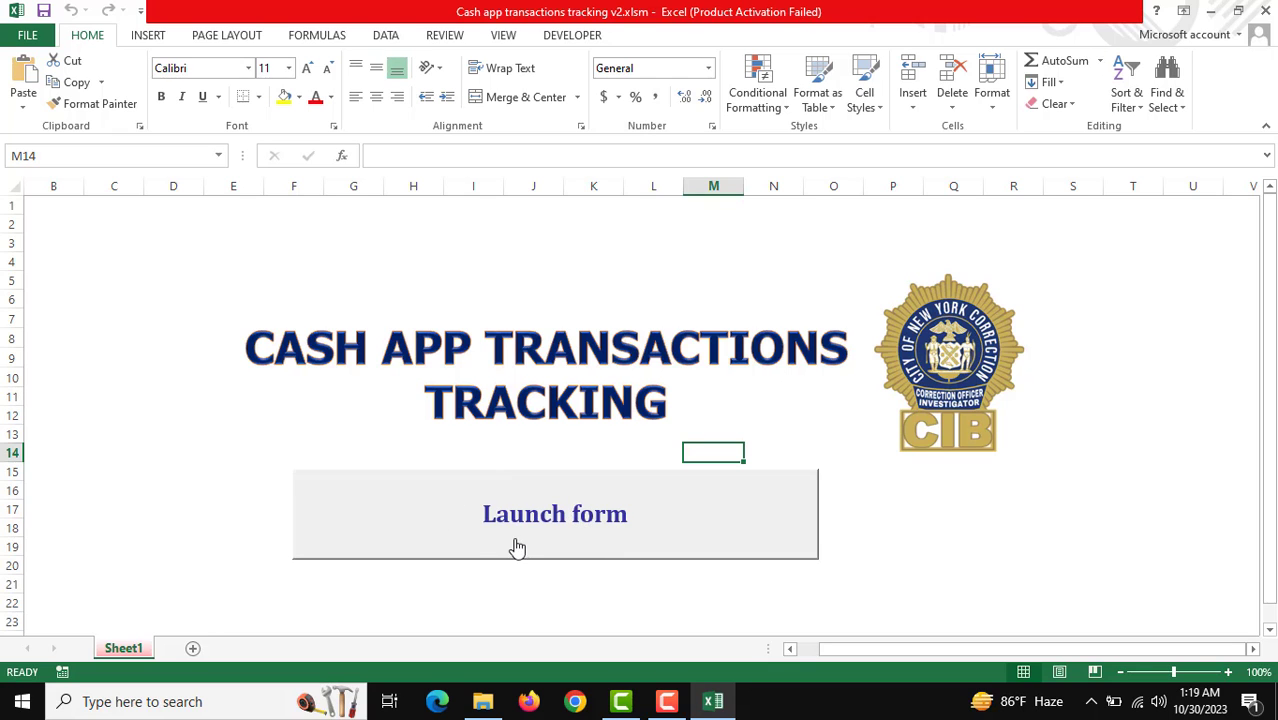
# Step: Launch the form, search by DATE from 11-Oct-2023 to 11-Oct-2023, and load the result
pyautogui.click(565, 512)
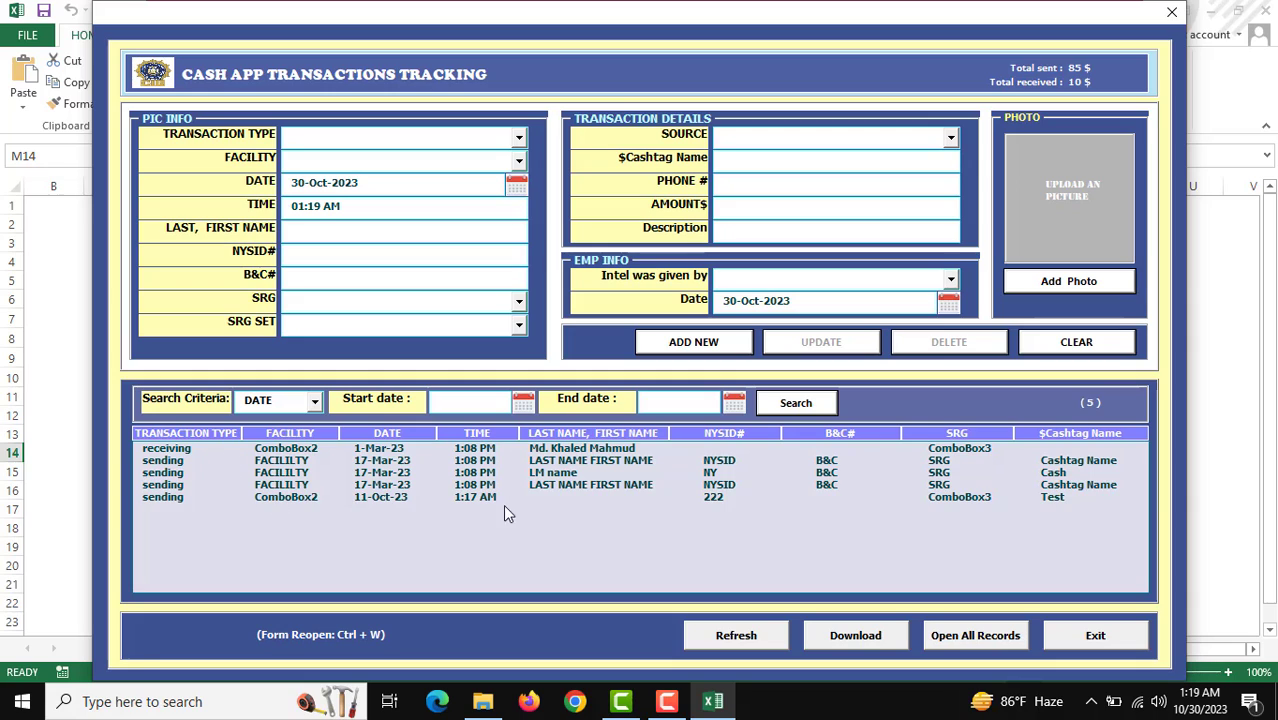
pyautogui.click(296, 401)
pyautogui.click(524, 398)
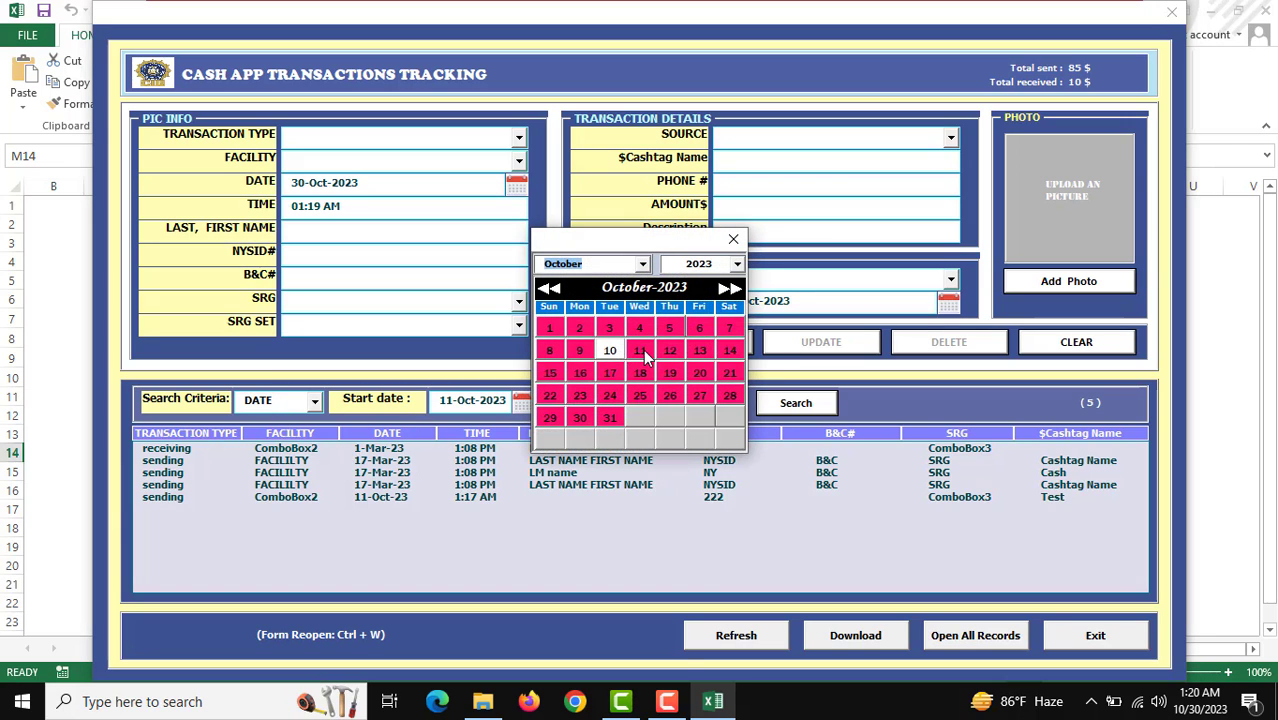
pyautogui.click(640, 352)
pyautogui.click(734, 401)
pyautogui.click(647, 352)
pyautogui.click(784, 406)
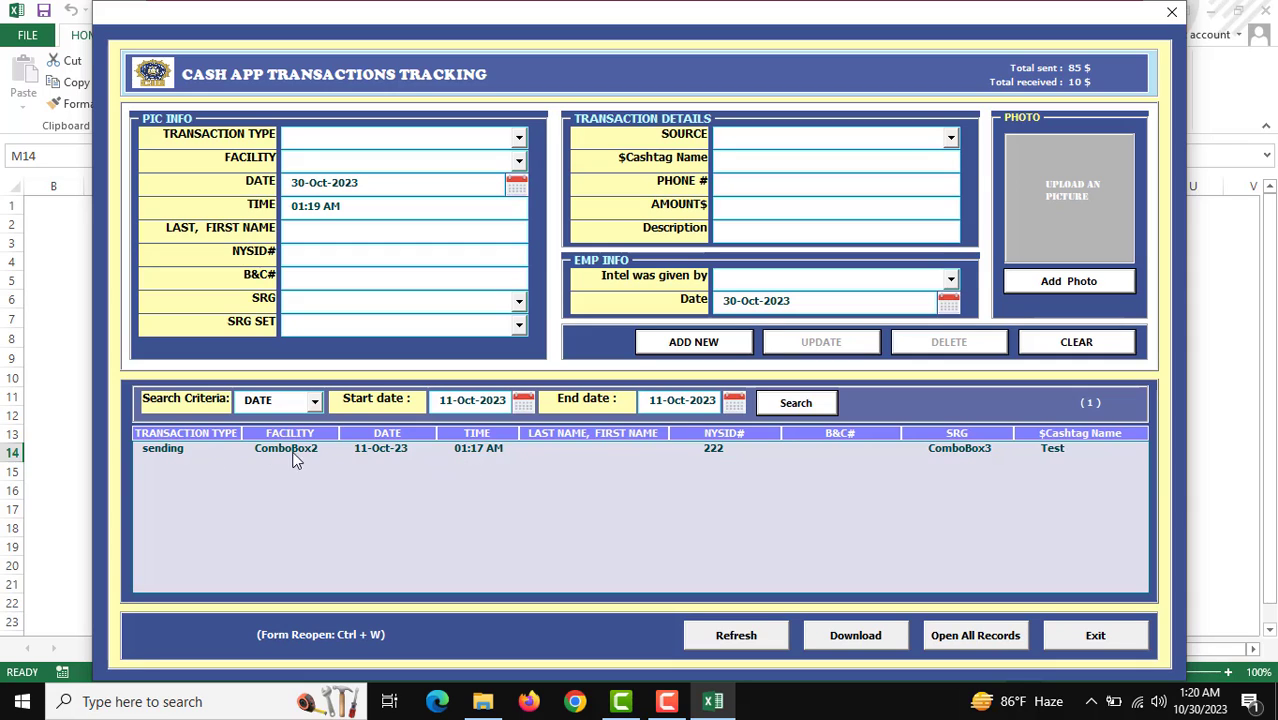
pyautogui.doubleClick(385, 452)
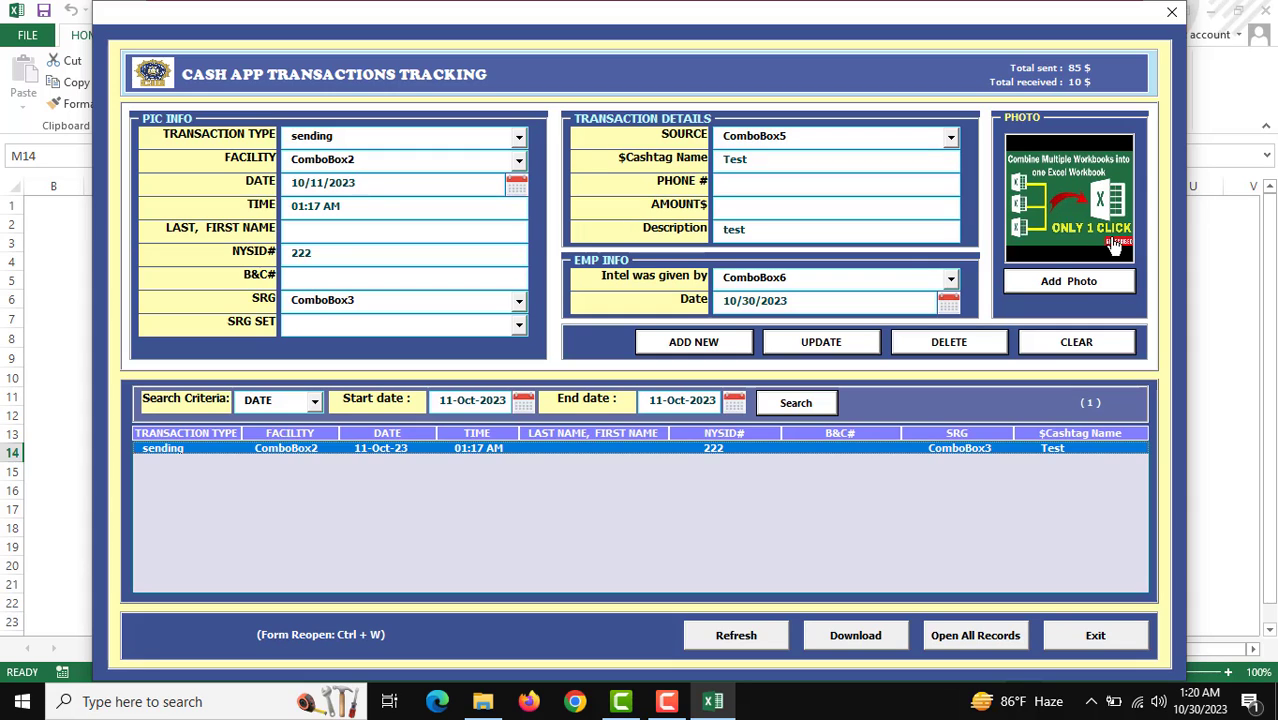
# Step: Give the 11-Oct-23 record photo sddefault.jpg and a new Intel was given by value, then update it
pyautogui.click(1072, 205)
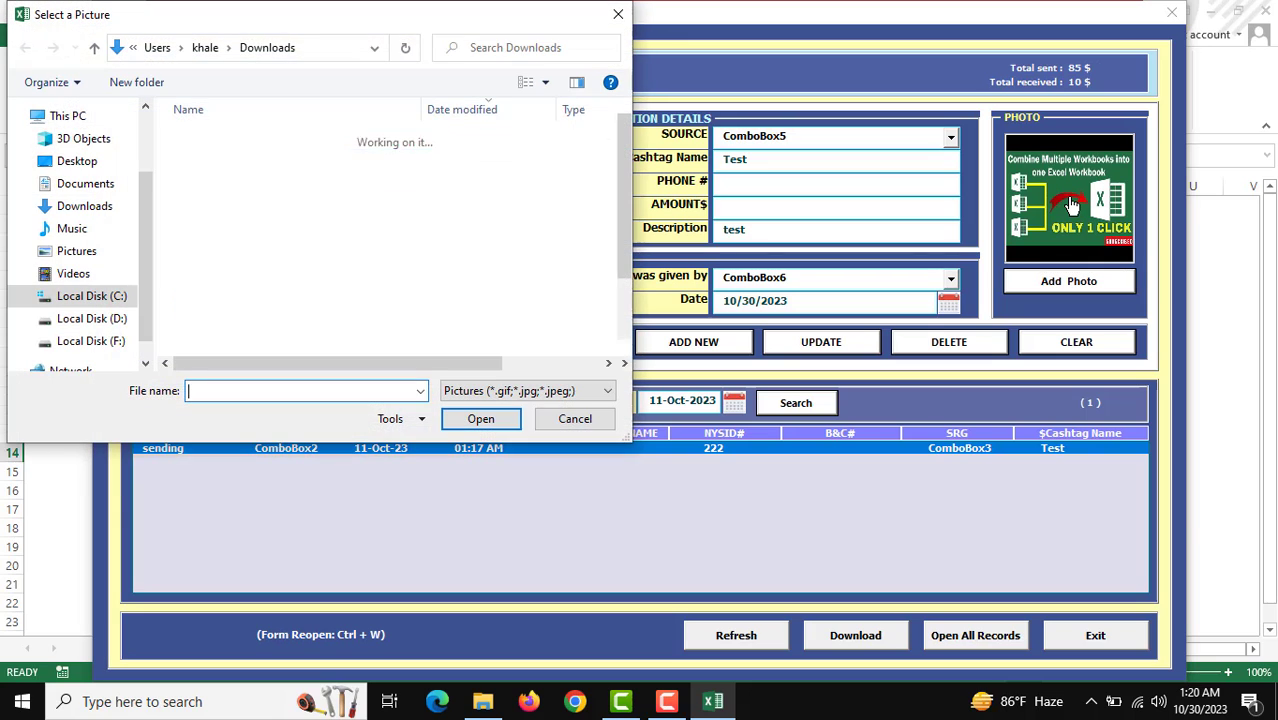
pyautogui.doubleClick(230, 252)
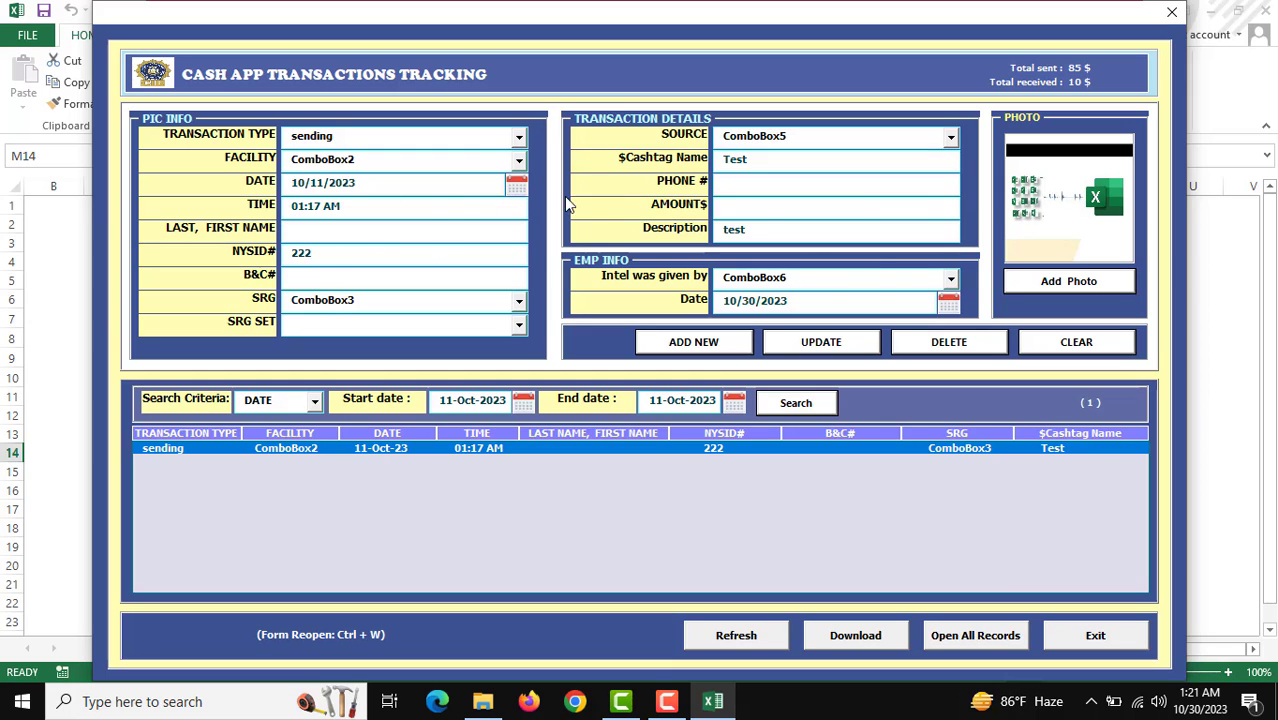
pyautogui.click(880, 289)
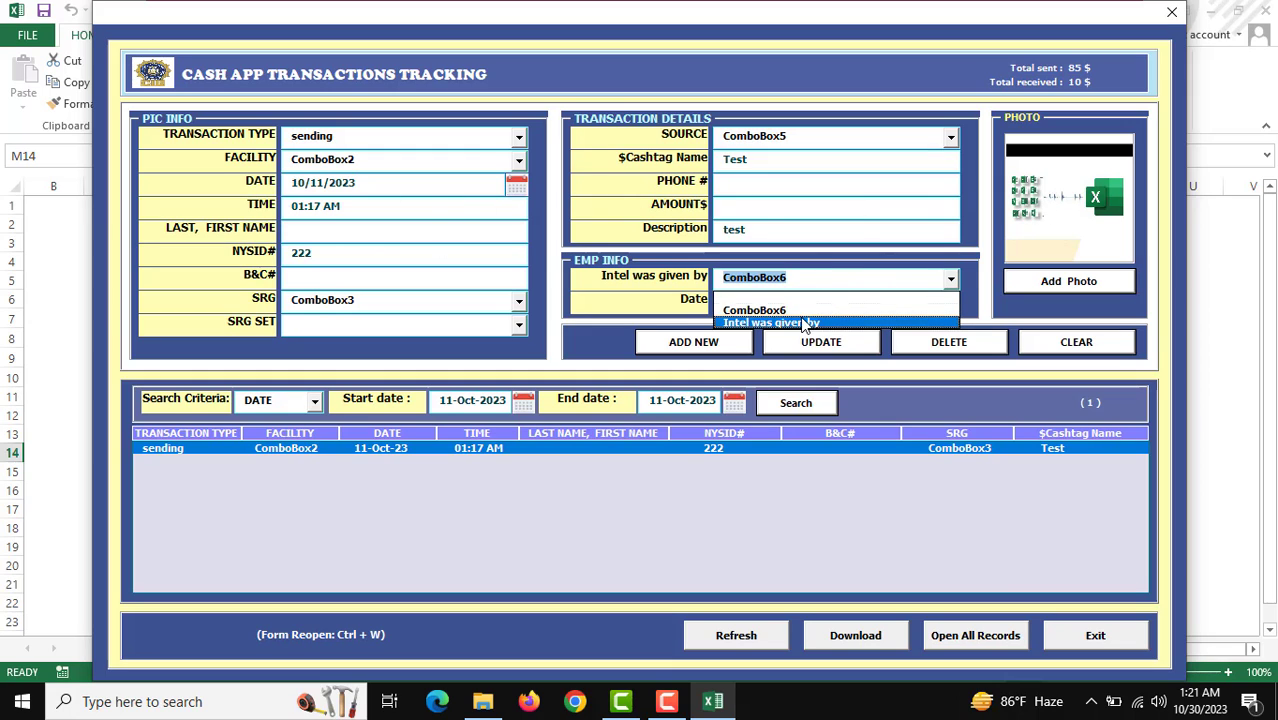
pyautogui.click(816, 322)
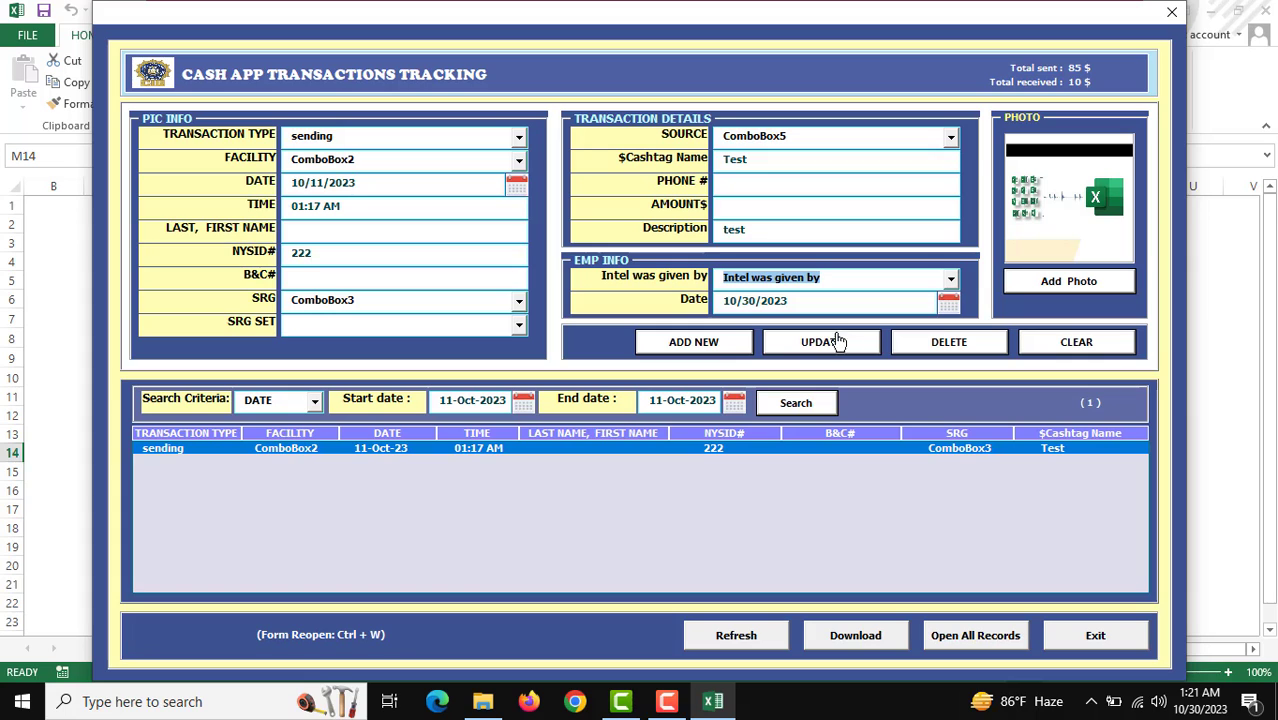
pyautogui.click(822, 345)
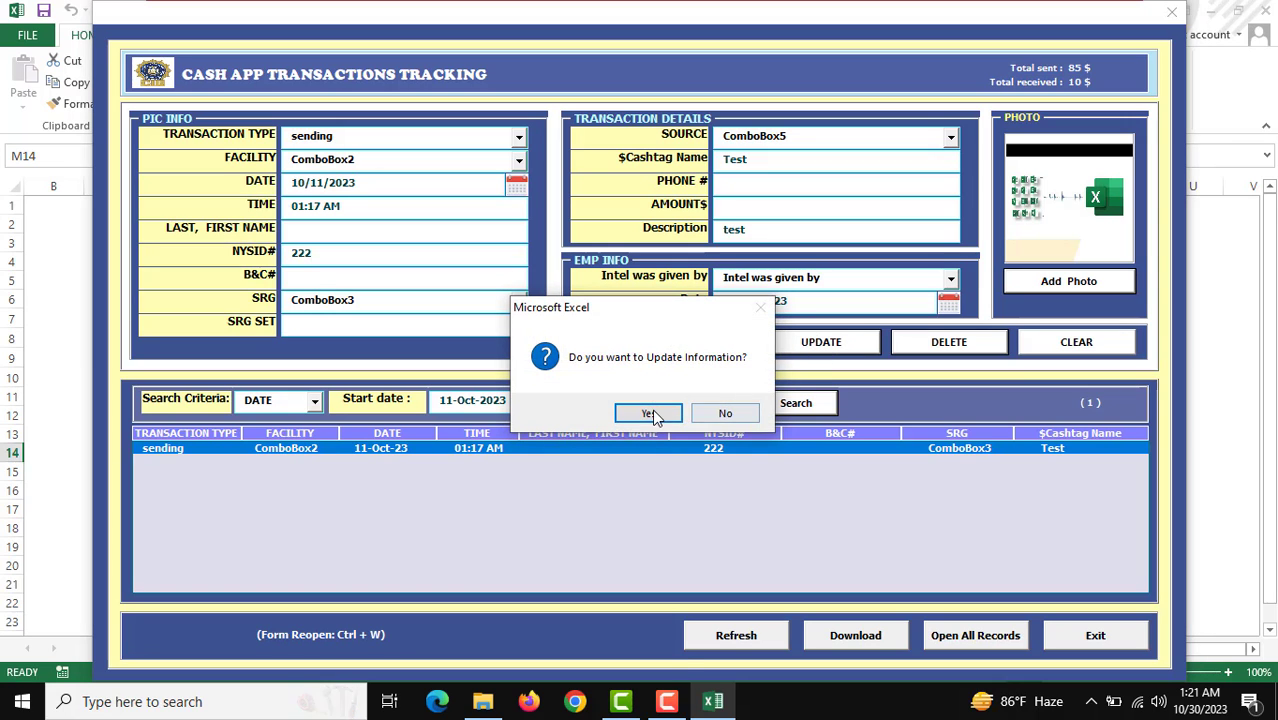
pyautogui.click(649, 414)
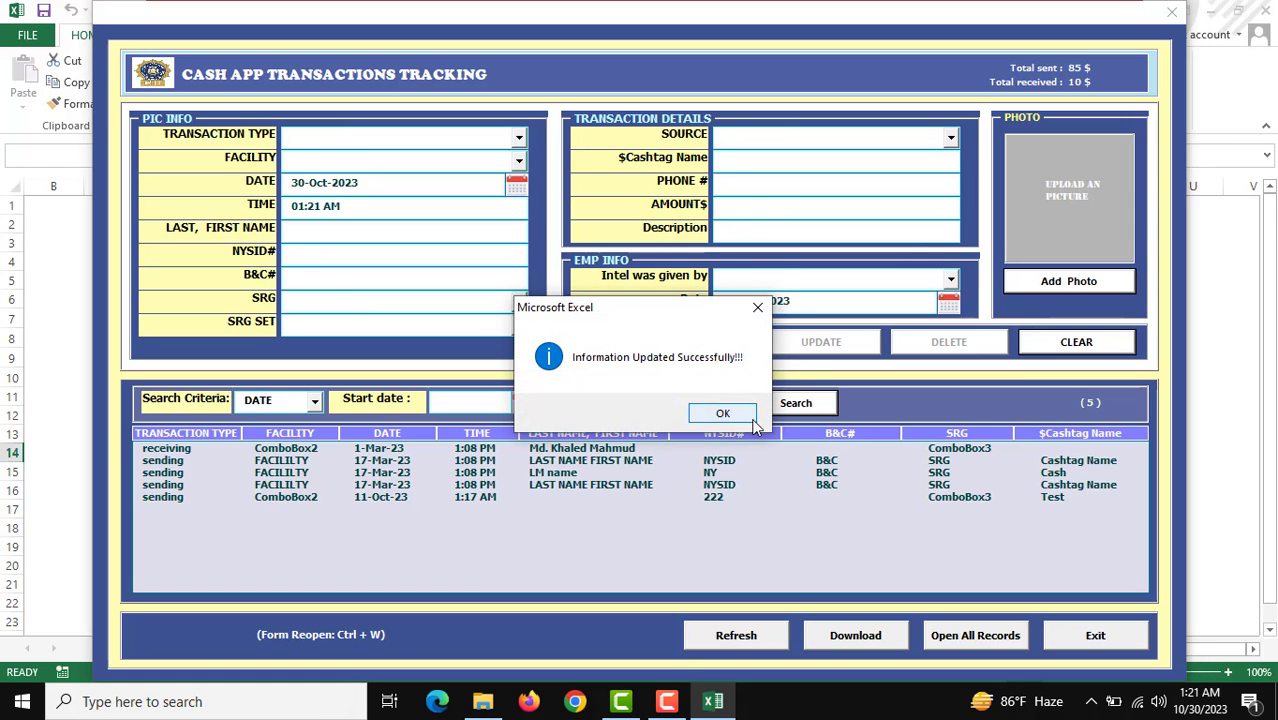
pyautogui.click(716, 406)
pyautogui.click(709, 498)
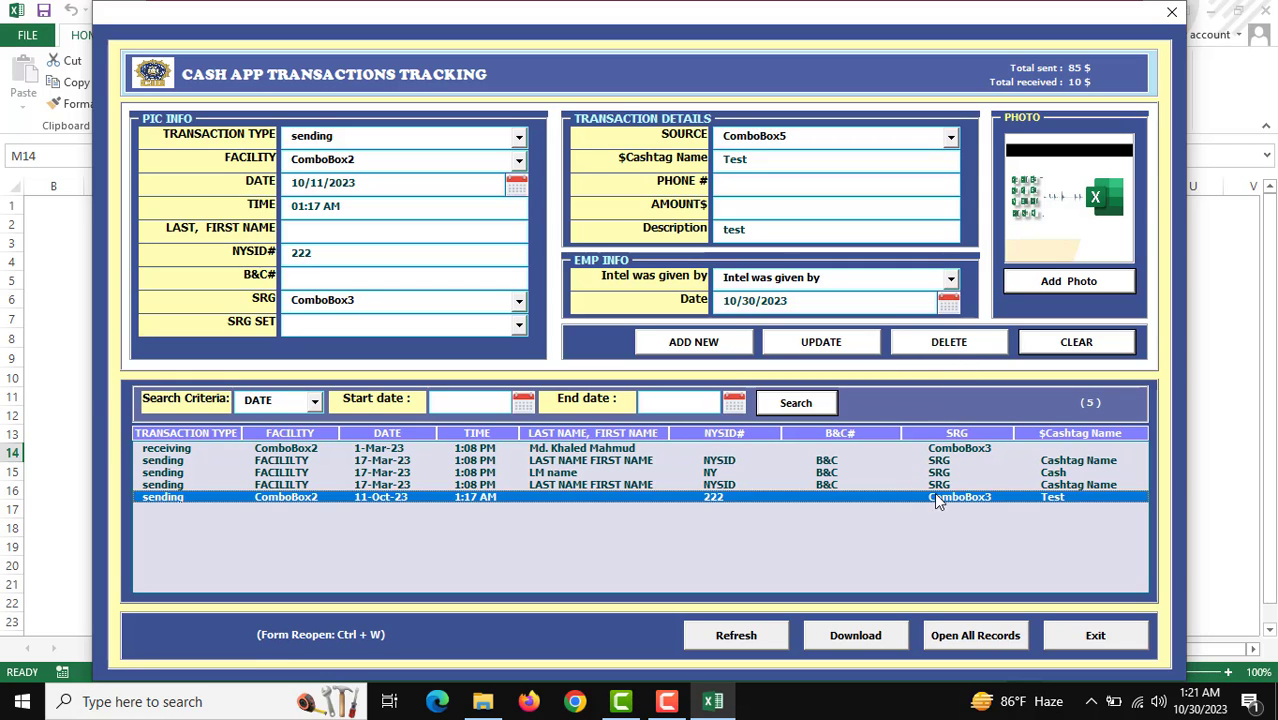
# Step: Delete the LM name record from the tracking list
pyautogui.click(707, 476)
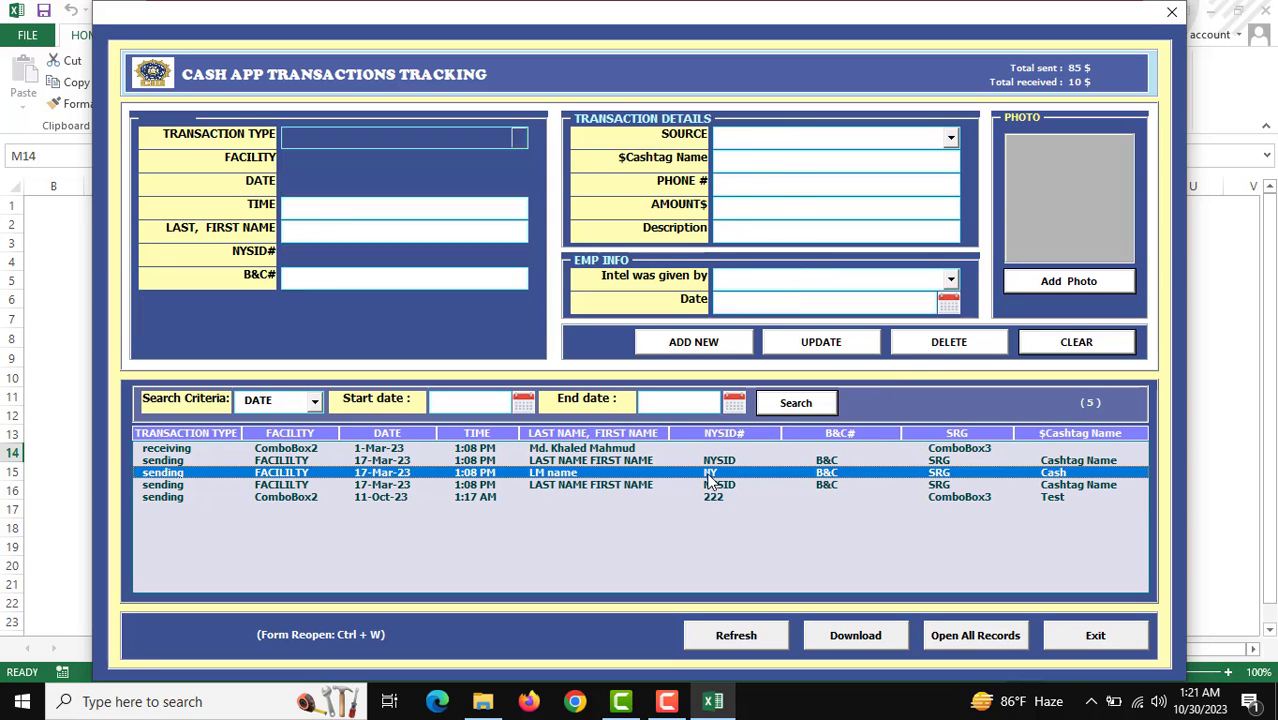
pyautogui.click(948, 345)
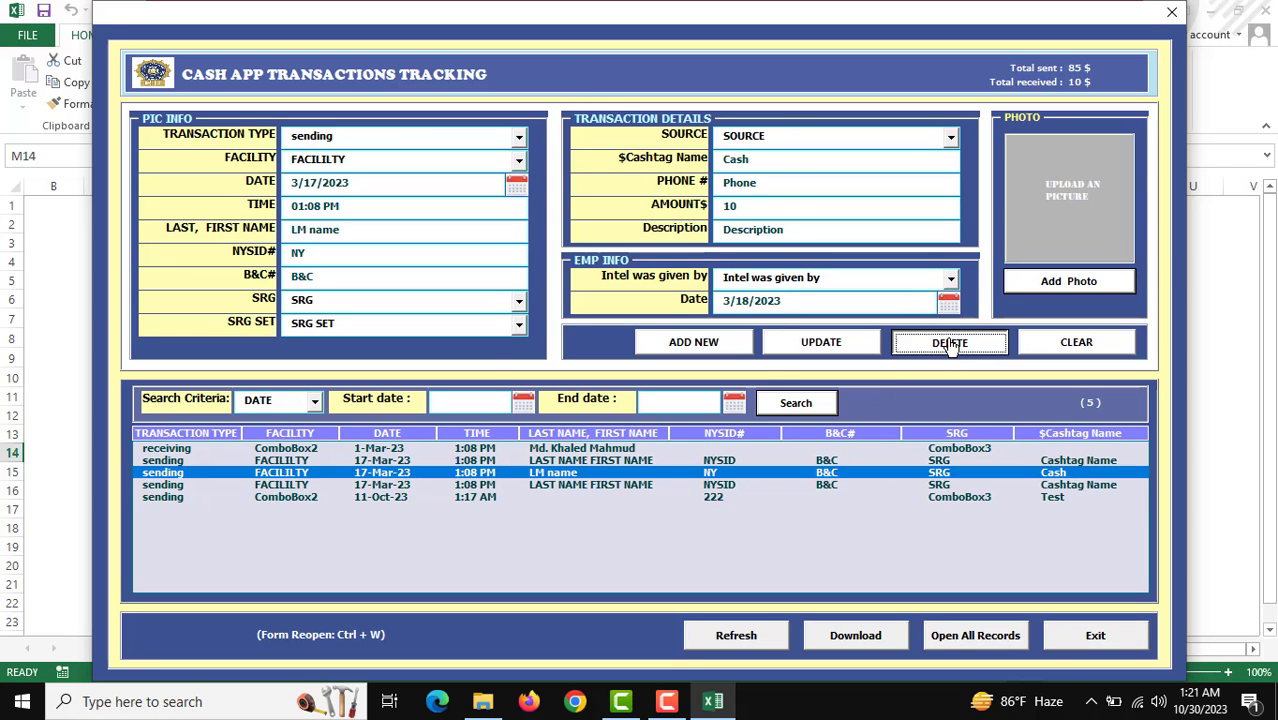
pyautogui.click(653, 413)
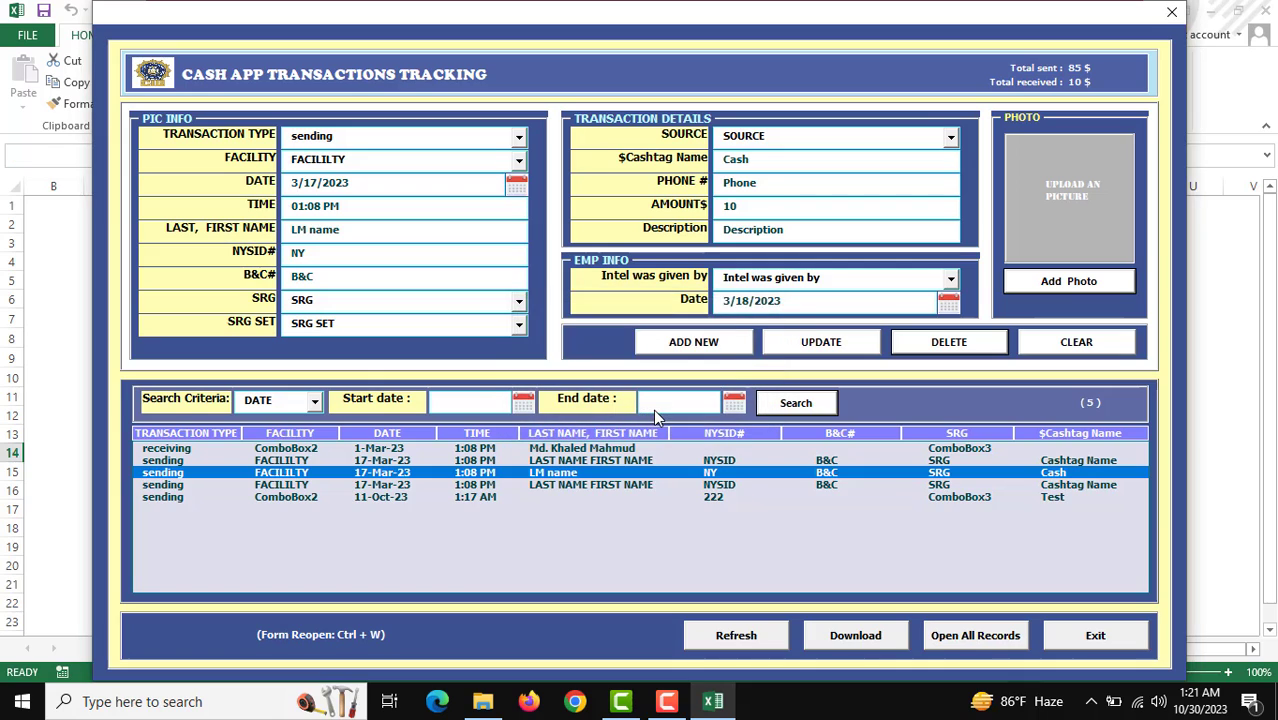
pyautogui.click(686, 413)
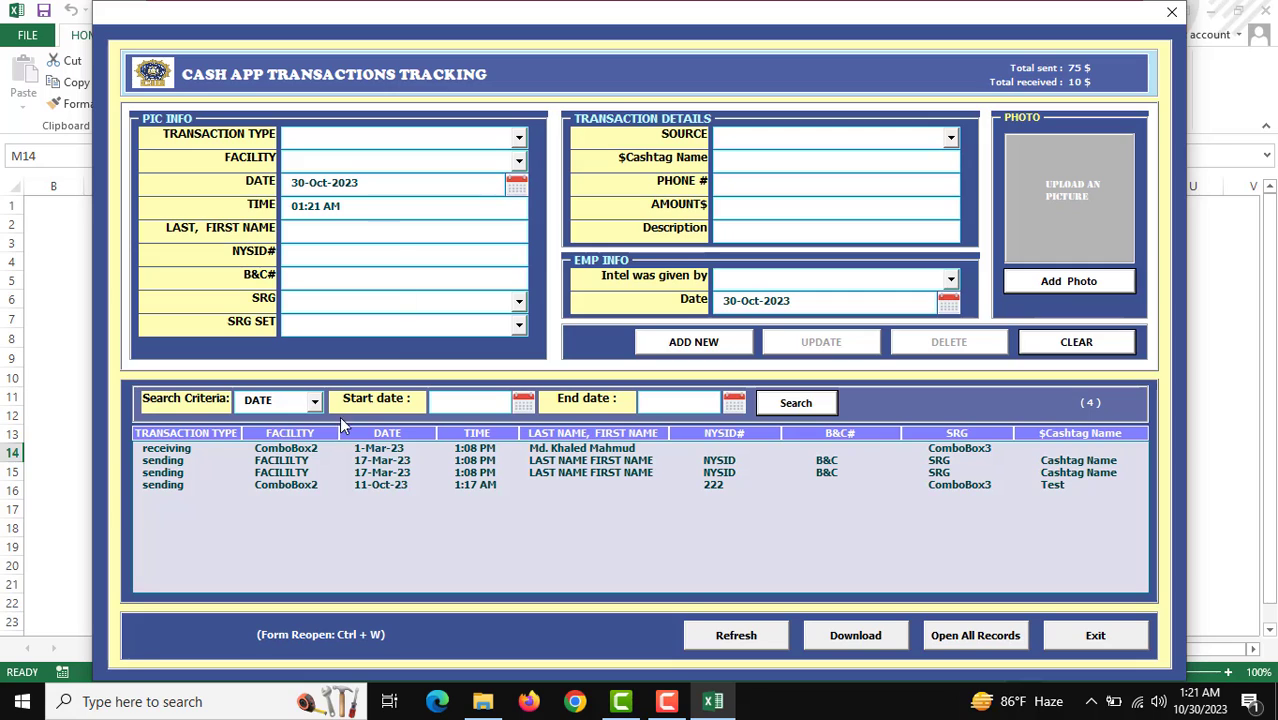
# Step: Refresh the form and download the remaining records to a dated workbook
pyautogui.click(737, 638)
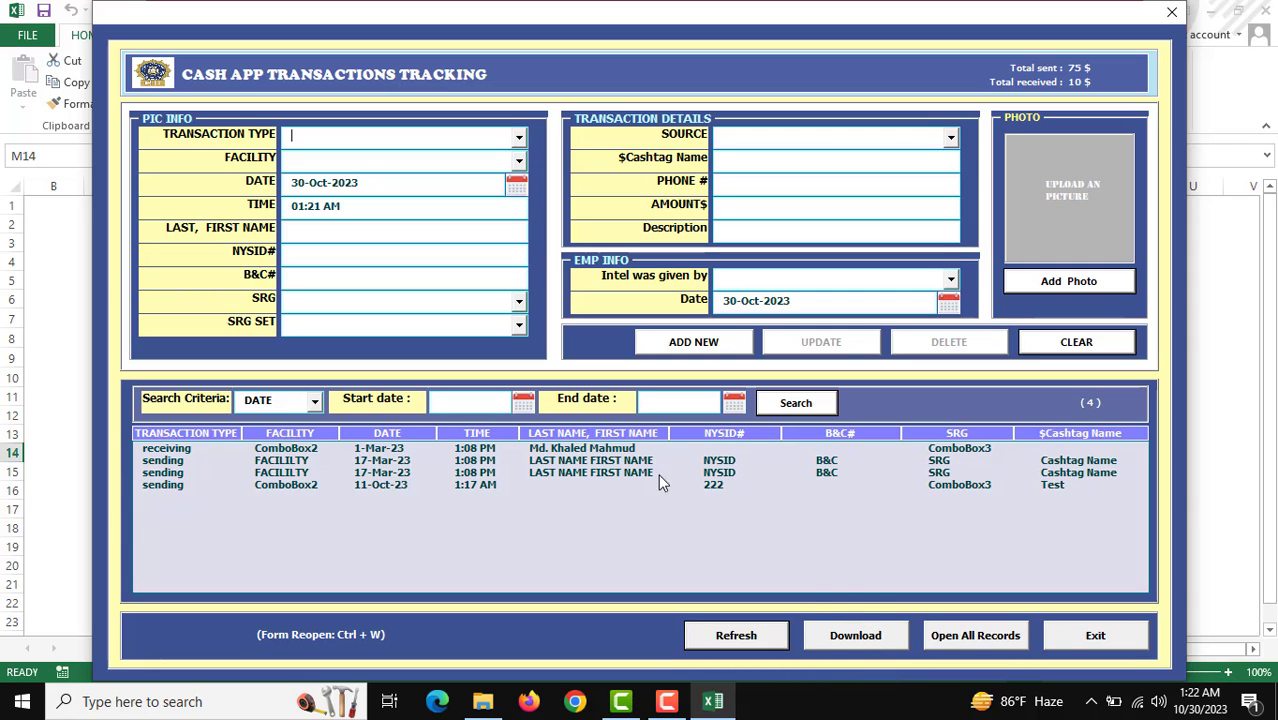
pyautogui.click(857, 640)
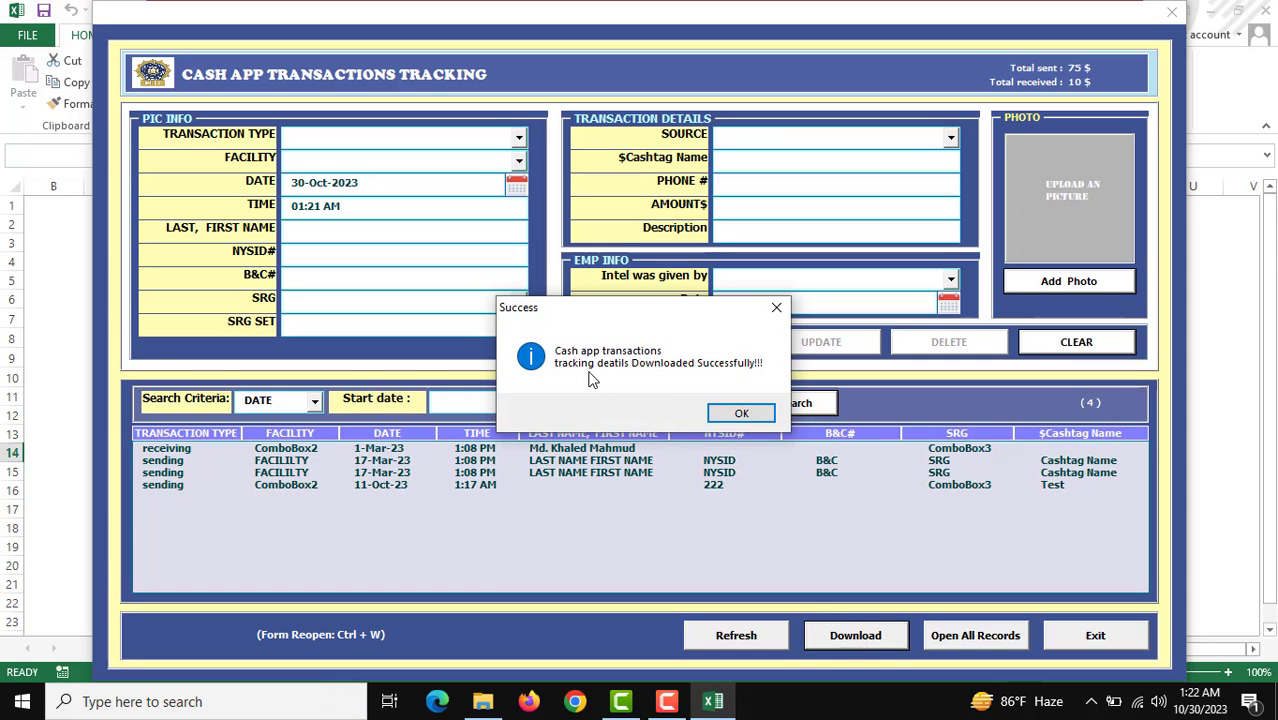
pyautogui.click(741, 413)
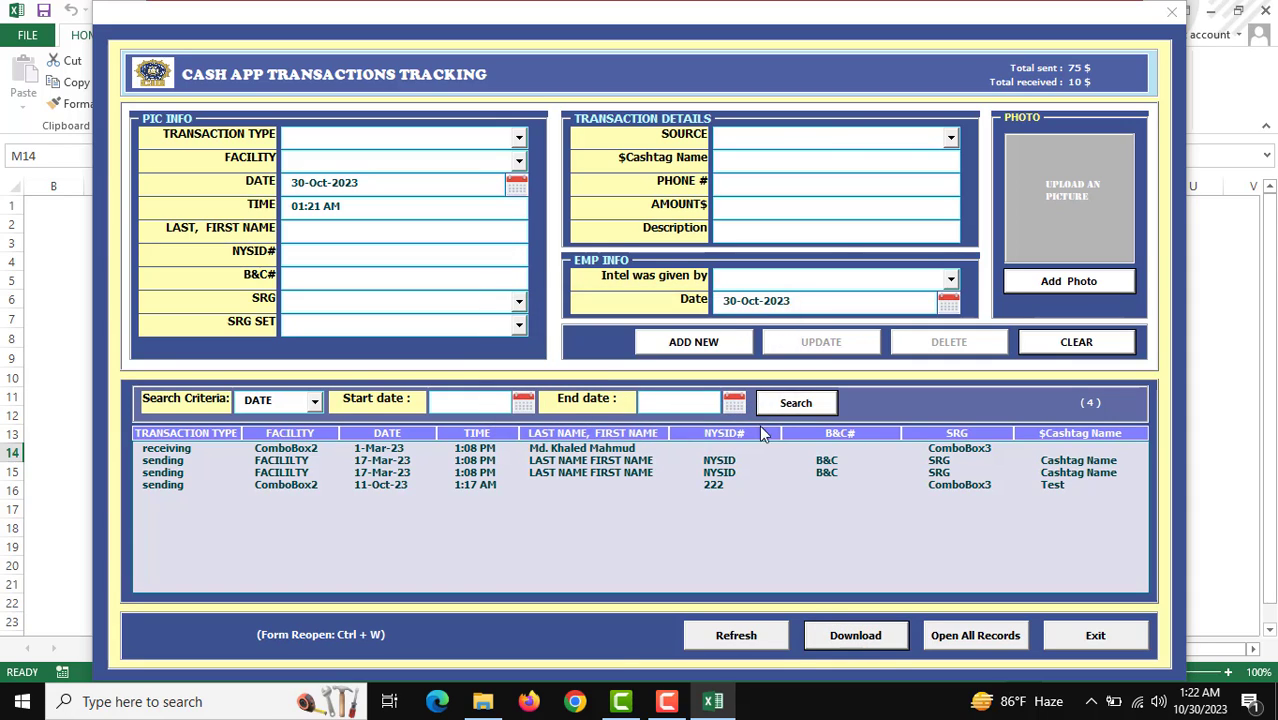
# Step: Open Cash app transactions tracking_30-Oct-2023.xlsx from the Visitor Data Entry Form folder
pyautogui.click(481, 703)
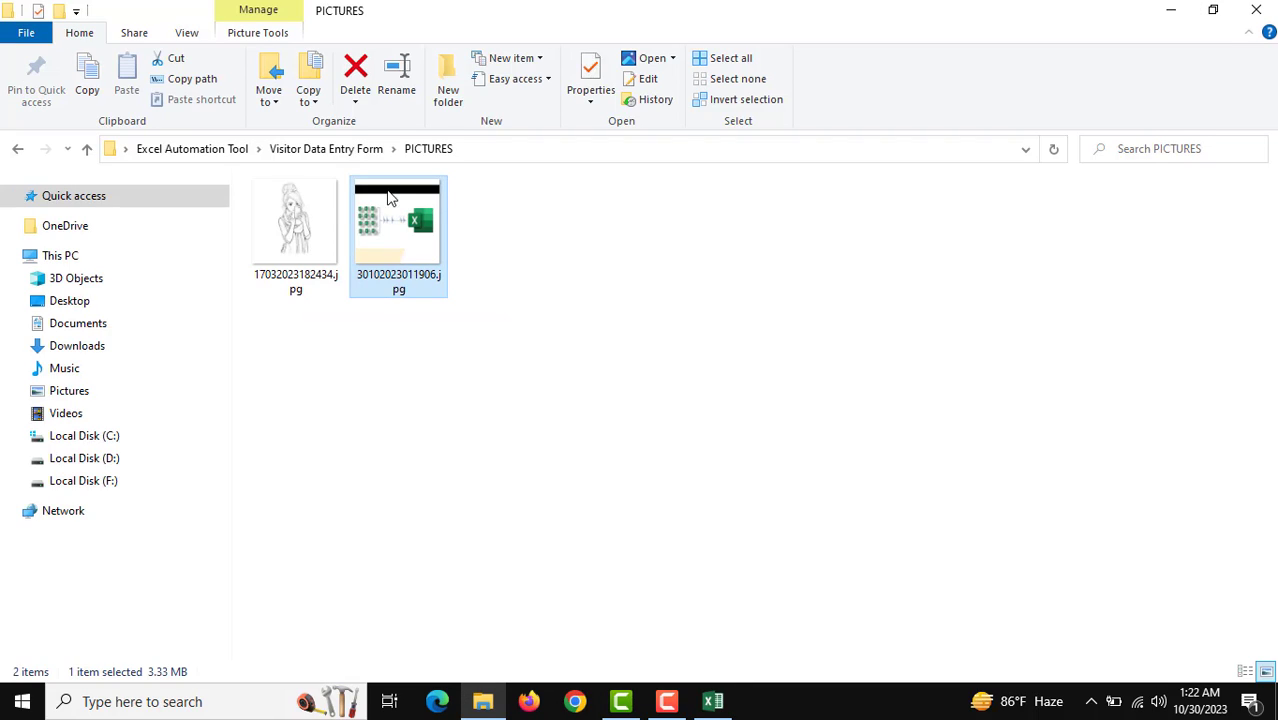
pyautogui.click(336, 150)
pyautogui.click(418, 306)
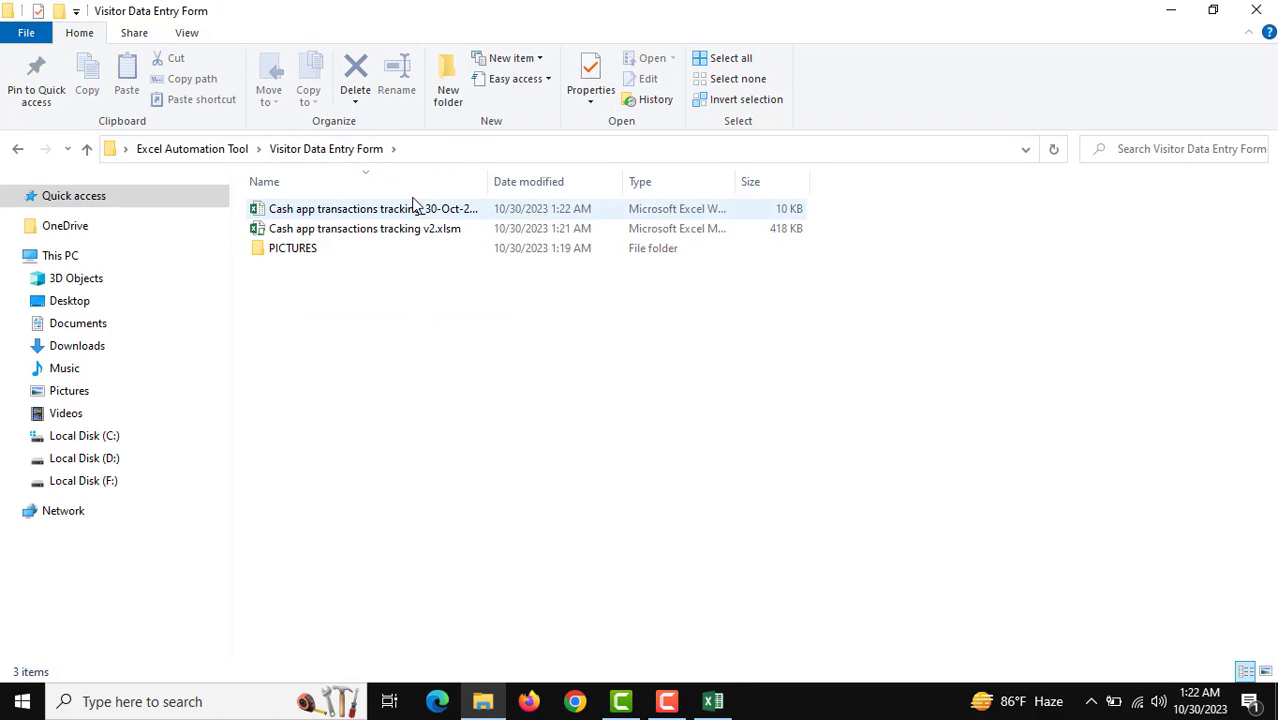
pyautogui.click(380, 215)
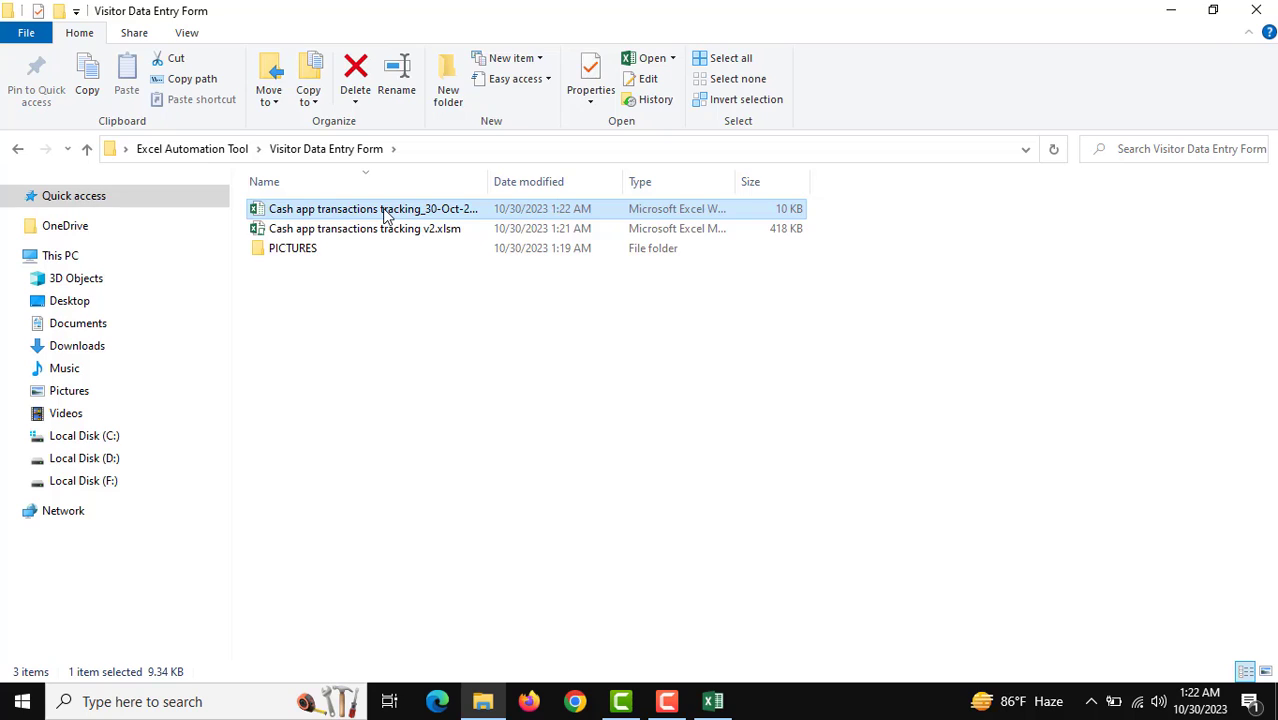
pyautogui.doubleClick(388, 215)
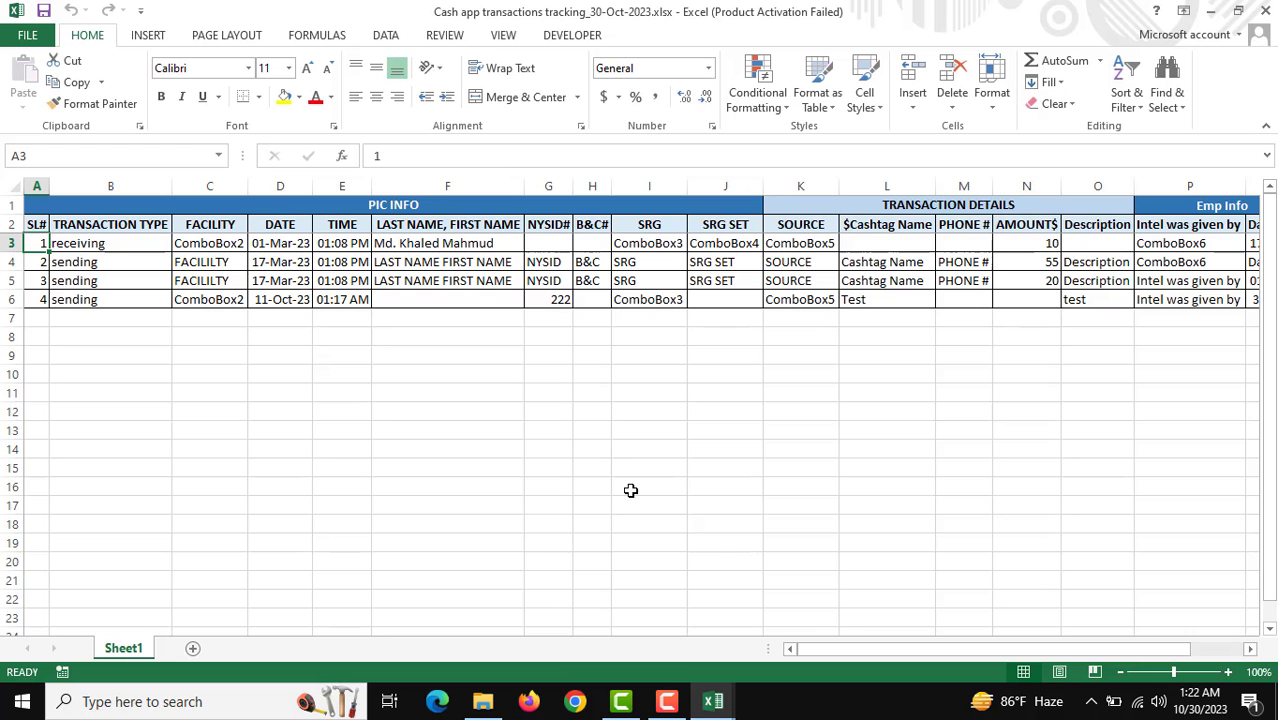
# Step: Reopen the tracking form with Ctrl+W, showing 4 records, 75 $ sent and 10 $ received
pyautogui.moveTo(828, 651); pyautogui.dragTo(747, 654)
pyautogui.hotkey('ctrl', 'w')
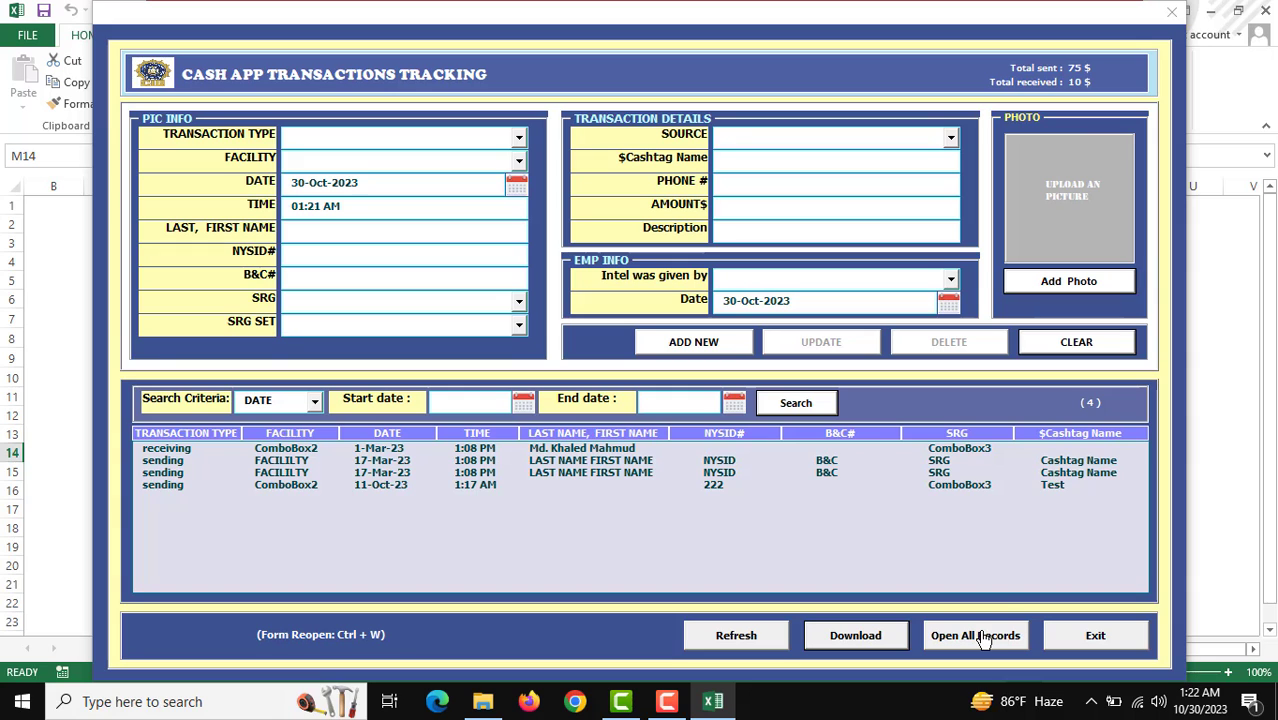
# Step: Close the tracking form and view the four stored transaction records on the Data Entry sheet
pyautogui.click(1171, 18)
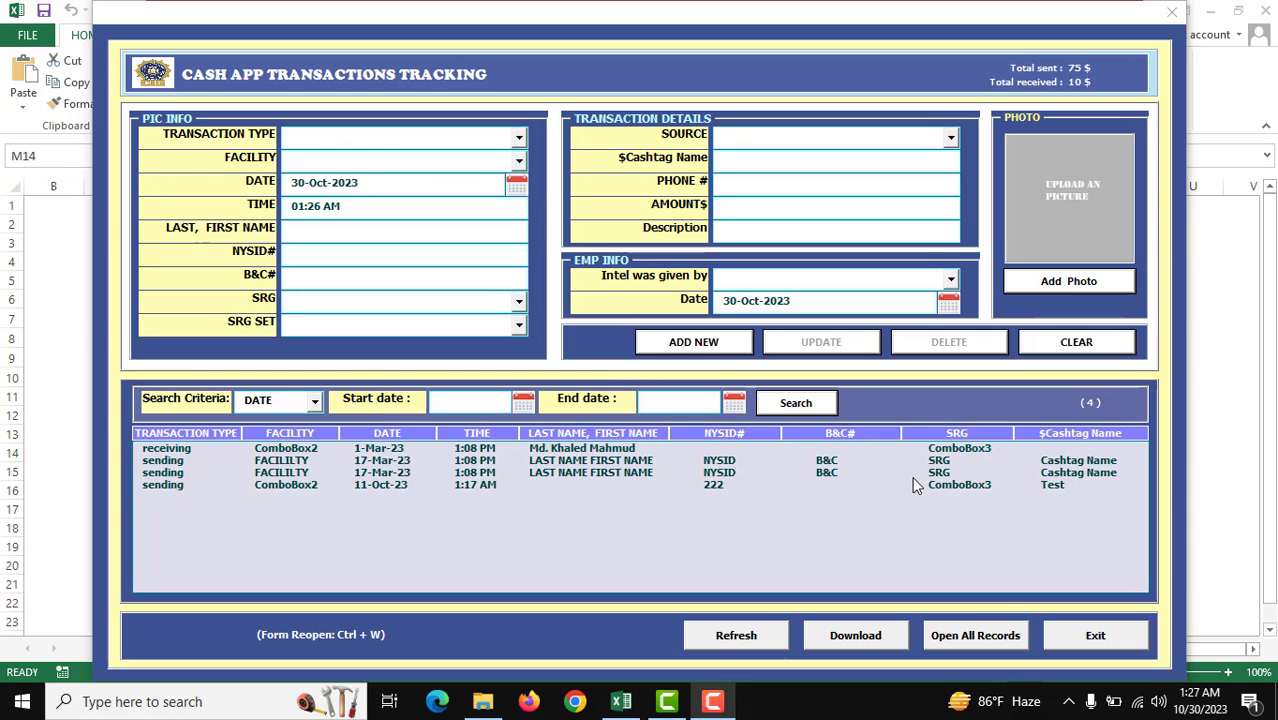
pyautogui.click(972, 633)
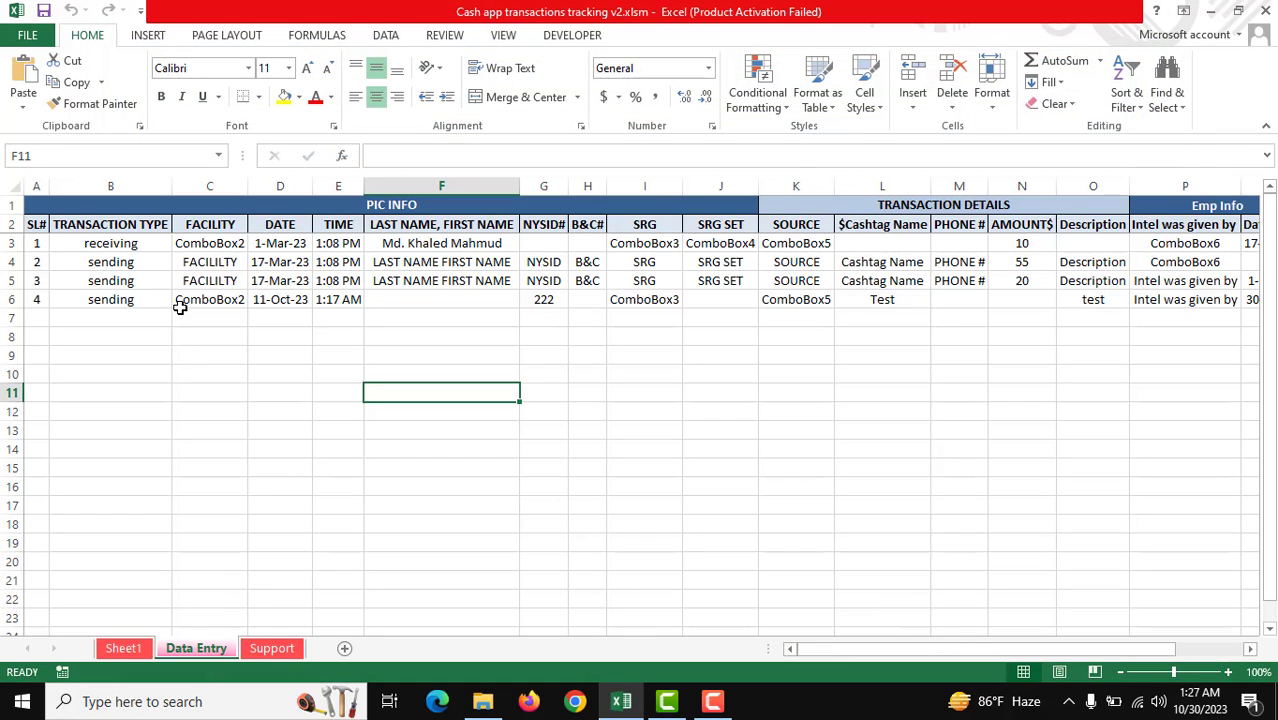
# Step: On the Support sheet, highlight the User ID and User Name login credentials table
pyautogui.click(279, 650)
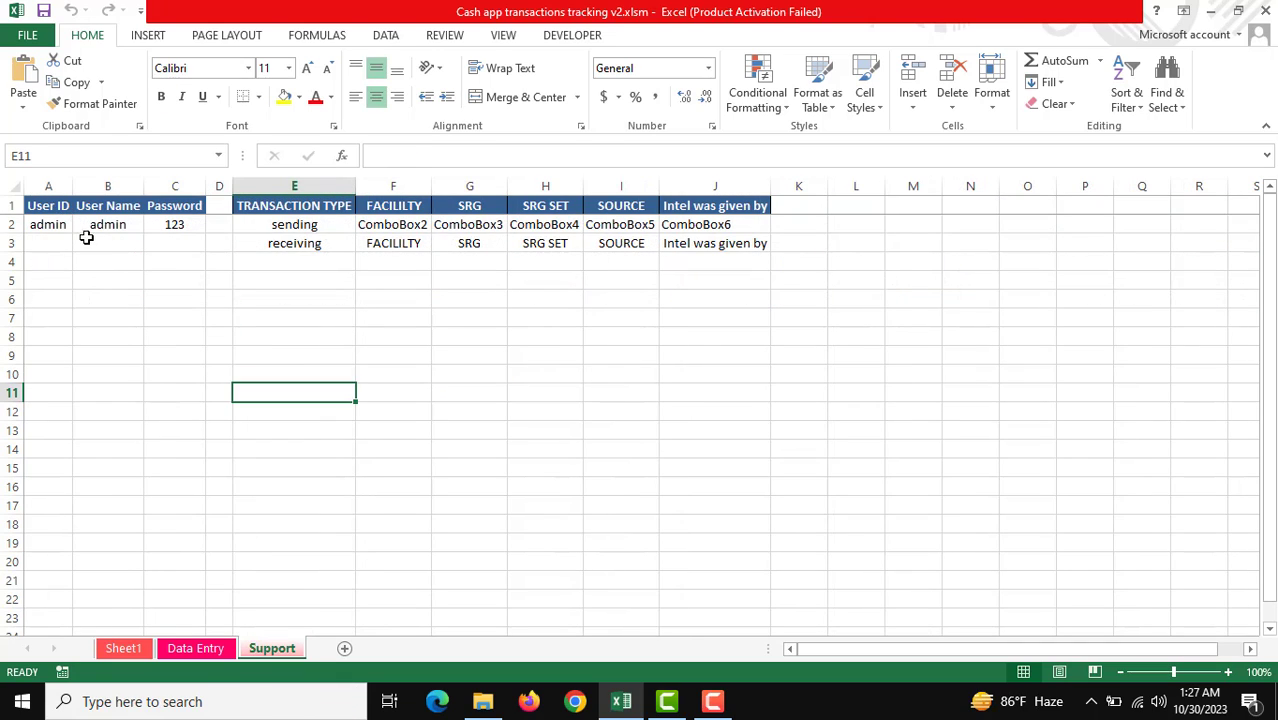
pyautogui.moveTo(50, 212); pyautogui.dragTo(163, 297)
pyautogui.click(114, 294)
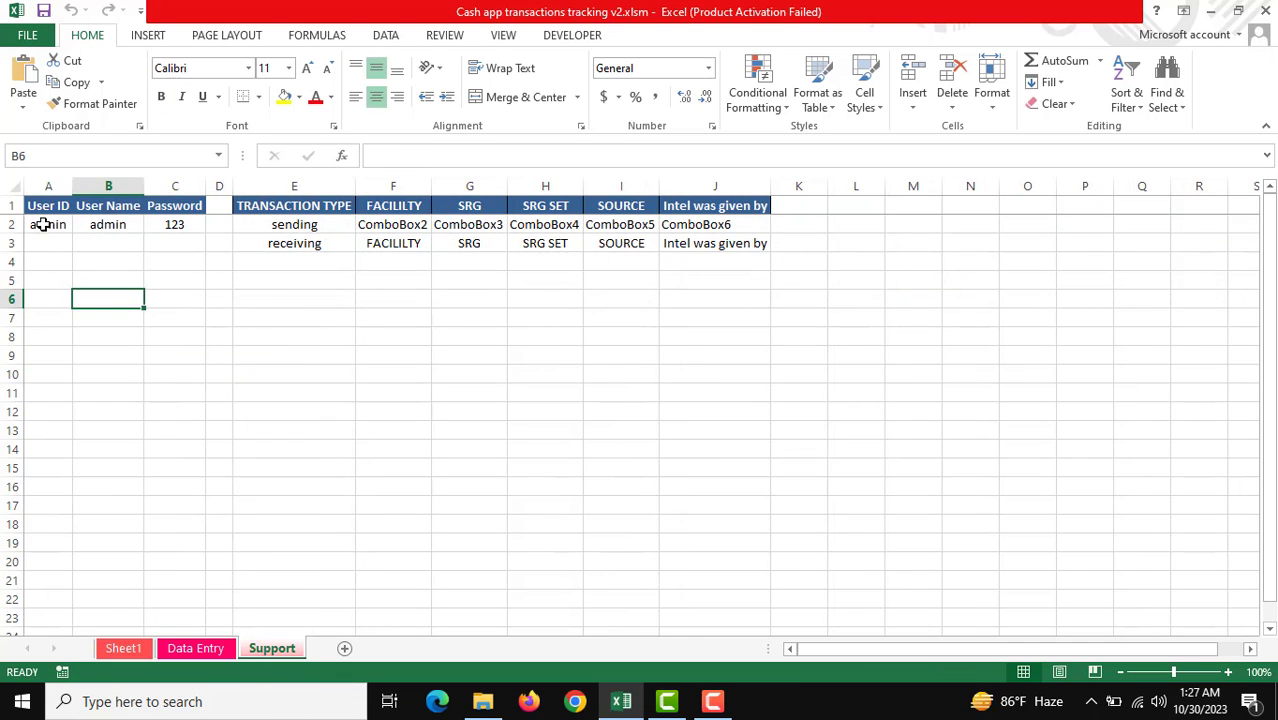
pyautogui.moveTo(44, 225); pyautogui.dragTo(180, 282)
pyautogui.click(126, 330)
pyautogui.moveTo(54, 226); pyautogui.dragTo(175, 284)
pyautogui.click(349, 315)
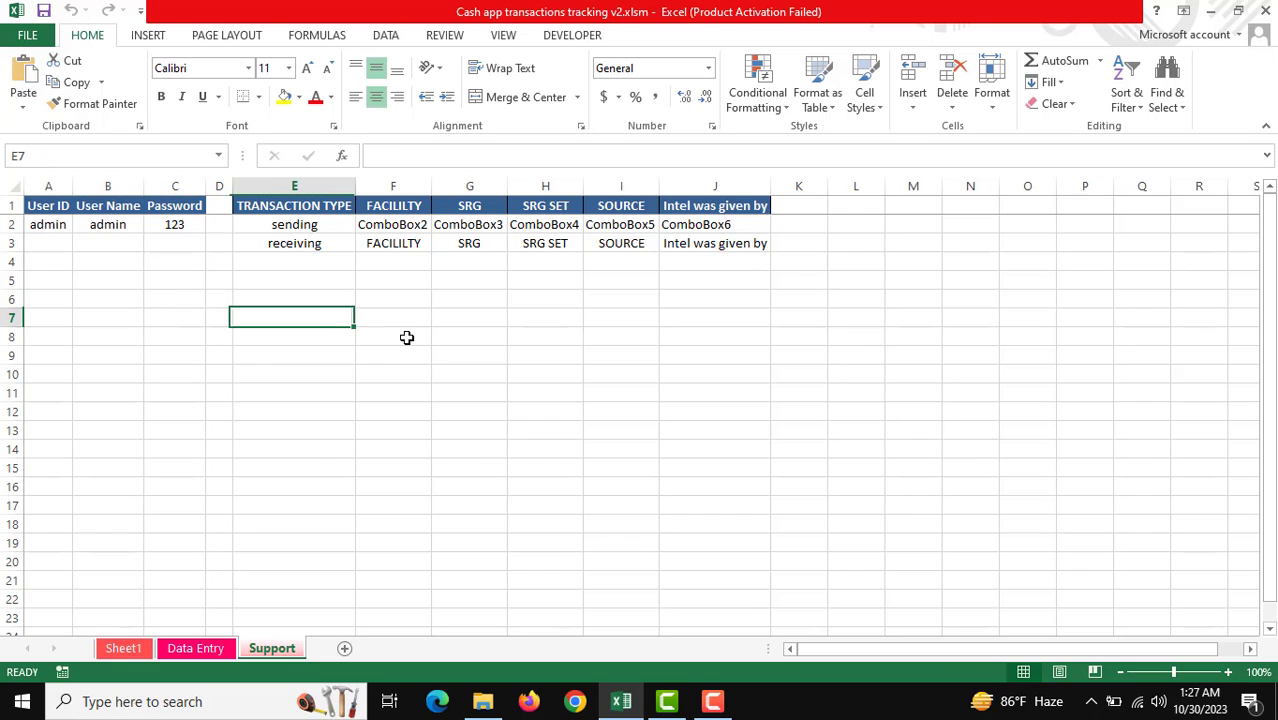
# Step: Highlight the TRANSACTION TYPE, FACILITY, SRG and SRG SET lookup lists feeding the dropdowns
pyautogui.moveTo(293, 222); pyautogui.dragTo(342, 302)
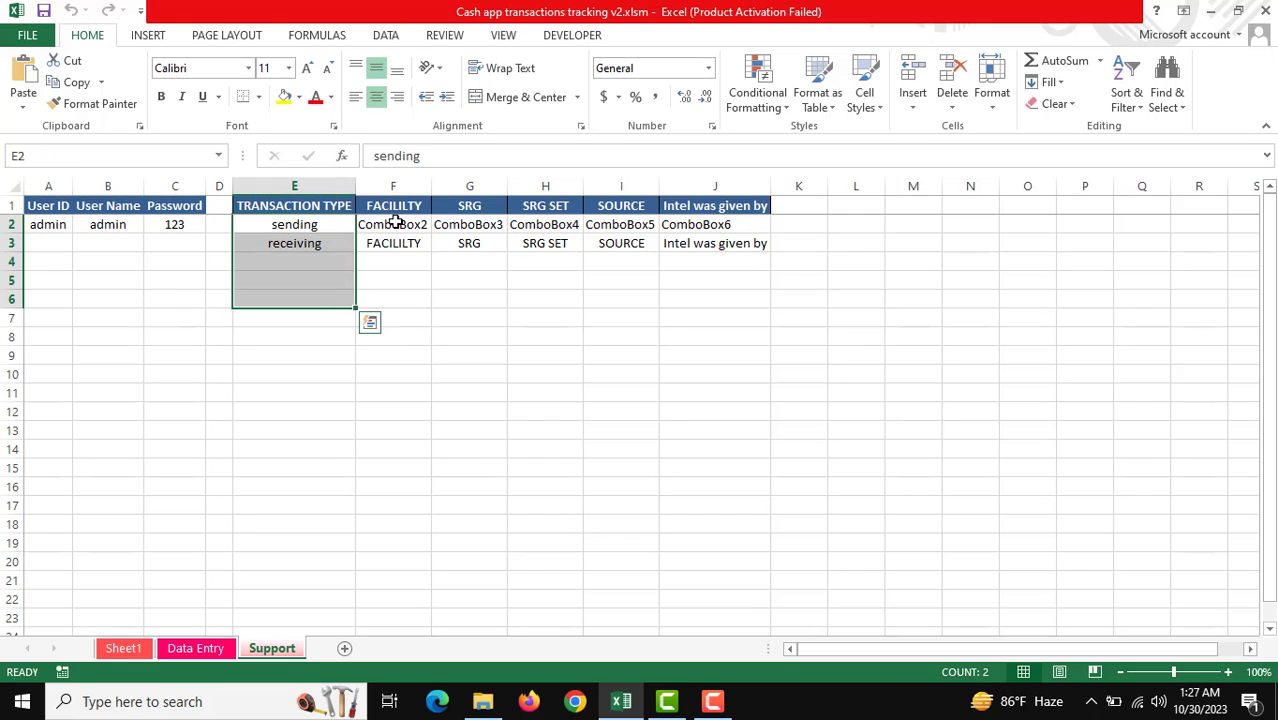
pyautogui.moveTo(394, 222); pyautogui.dragTo(402, 300)
pyautogui.moveTo(467, 222); pyautogui.dragTo(469, 298)
pyautogui.moveTo(546, 228); pyautogui.dragTo(550, 282)
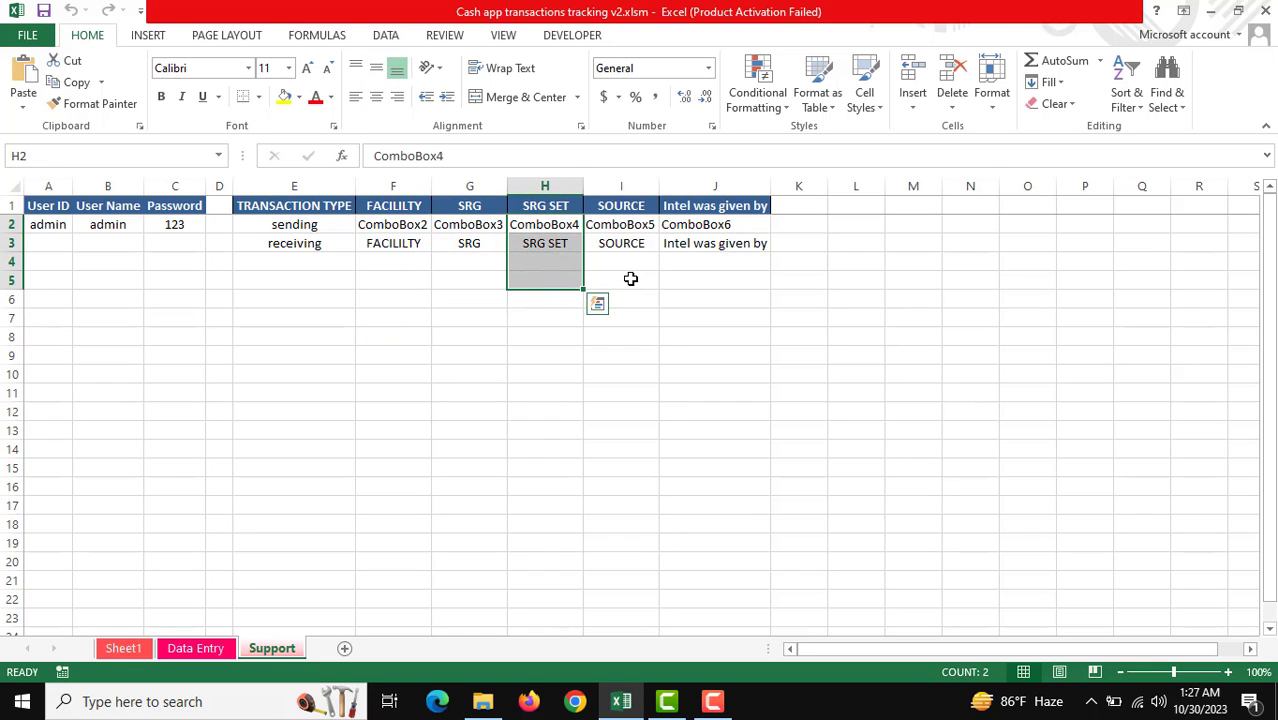
pyautogui.click(393, 373)
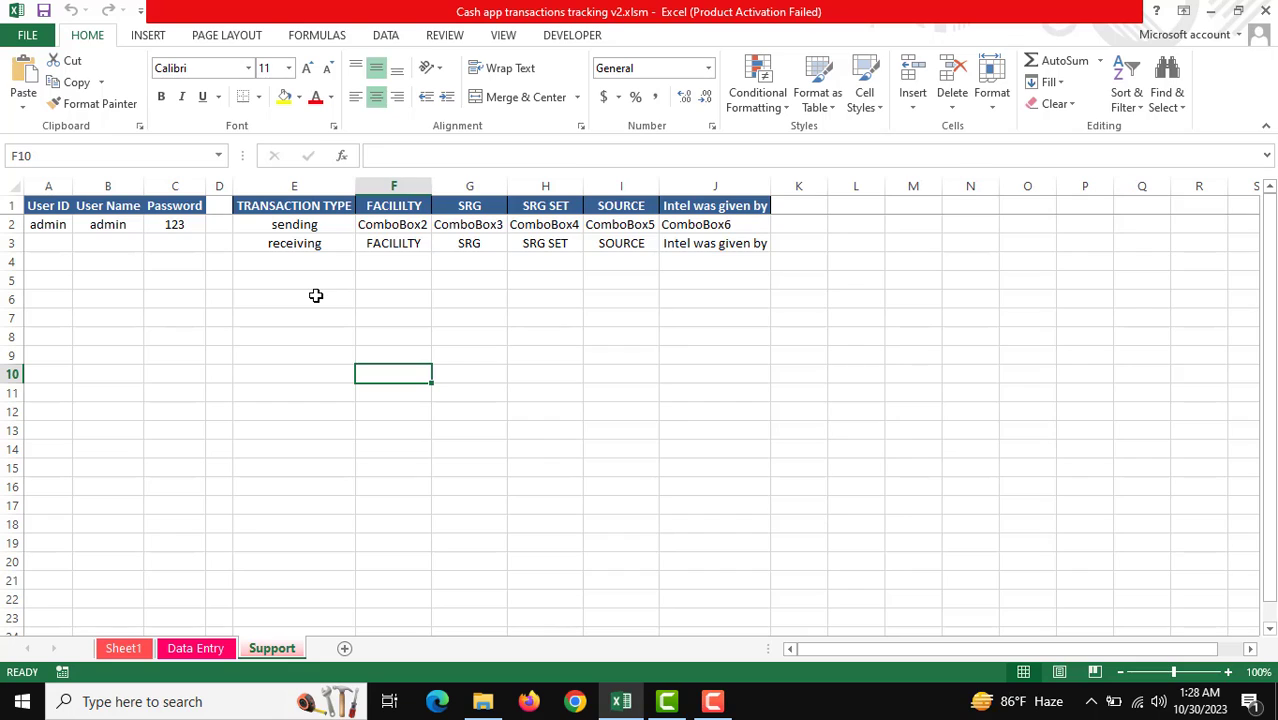
pyautogui.moveTo(302, 224); pyautogui.dragTo(344, 299)
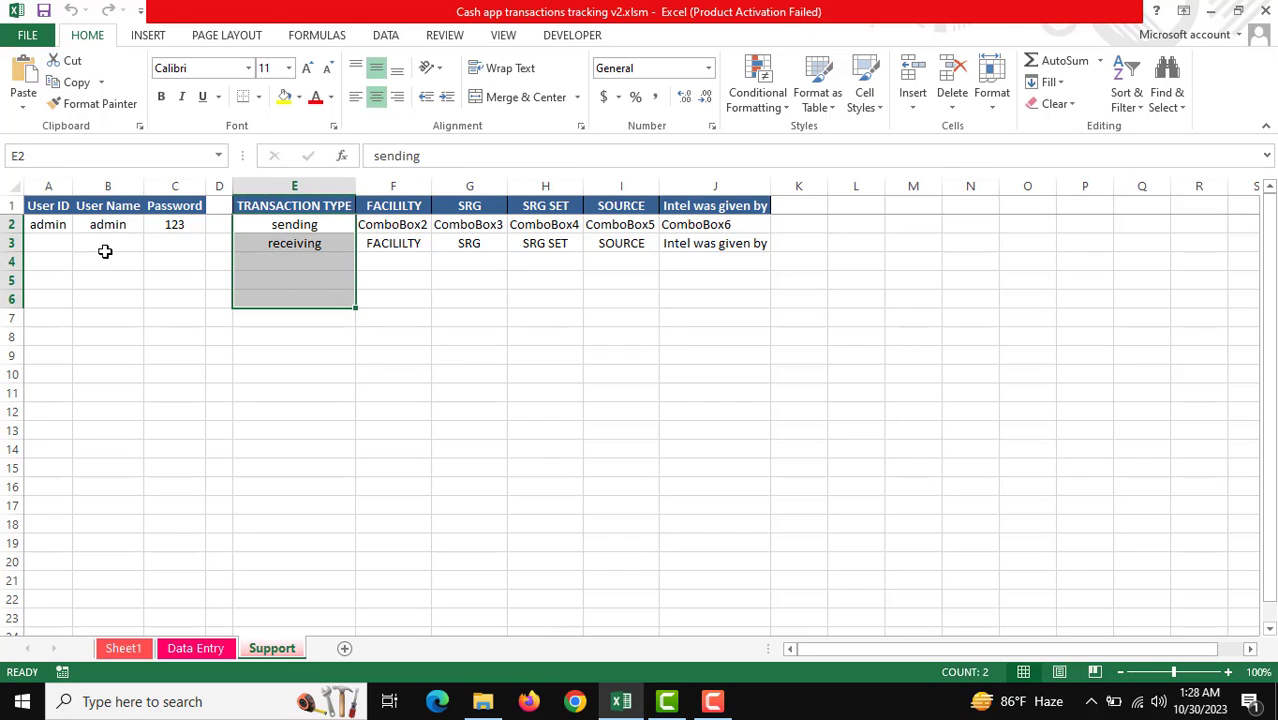
pyautogui.click(384, 471)
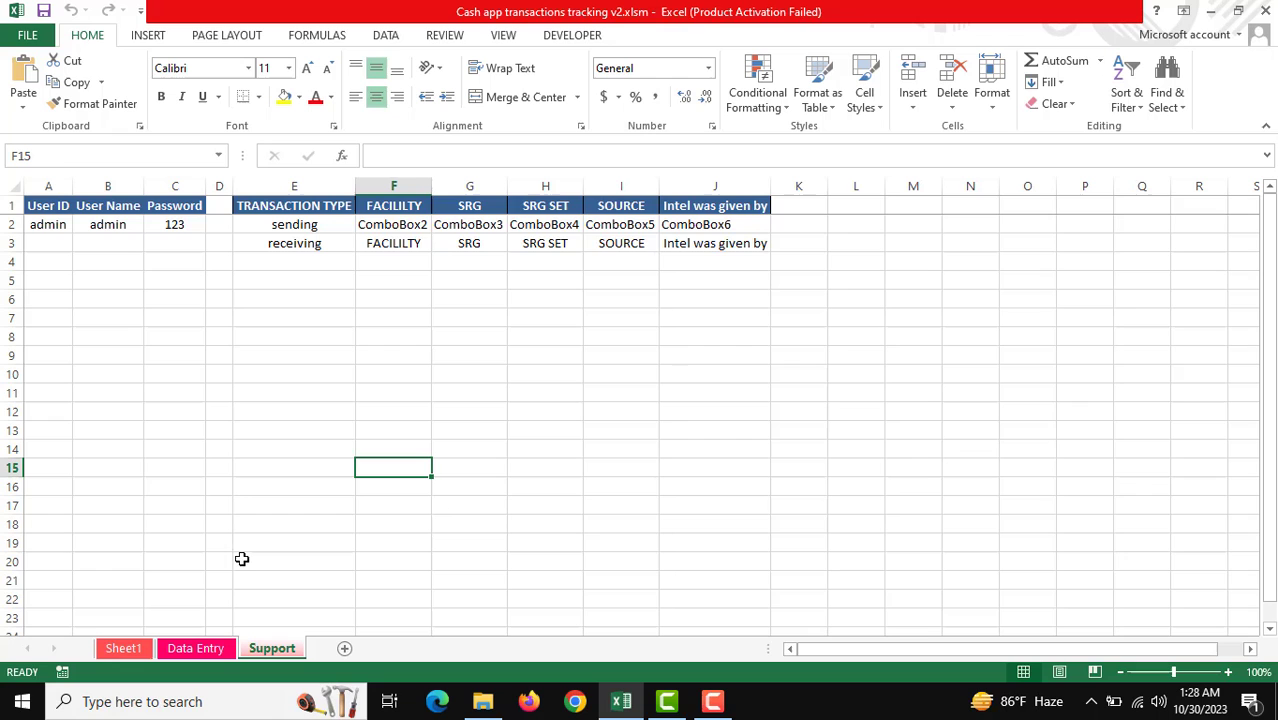
pyautogui.click(134, 650)
# Step: Relaunch the tracking form from Sheet1, exit it, and confirm Yes to 'Do you want to Leave ??'
pyautogui.click(551, 522)
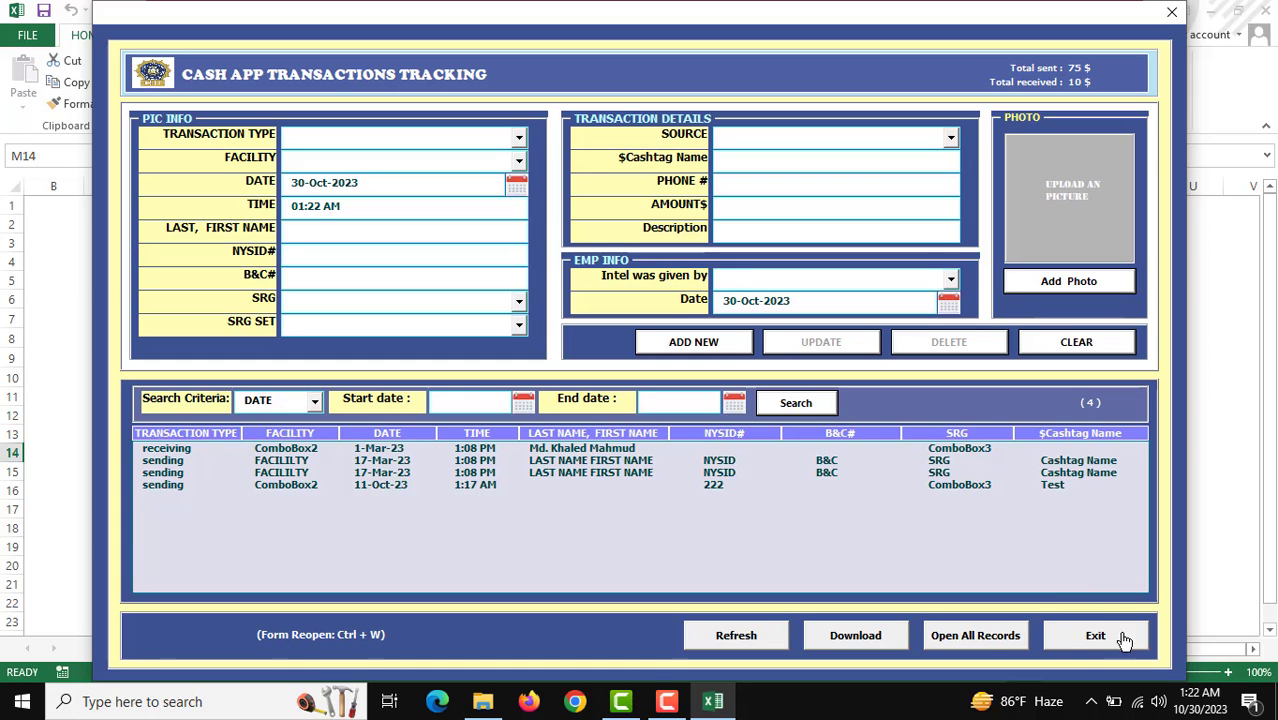
pyautogui.click(1099, 636)
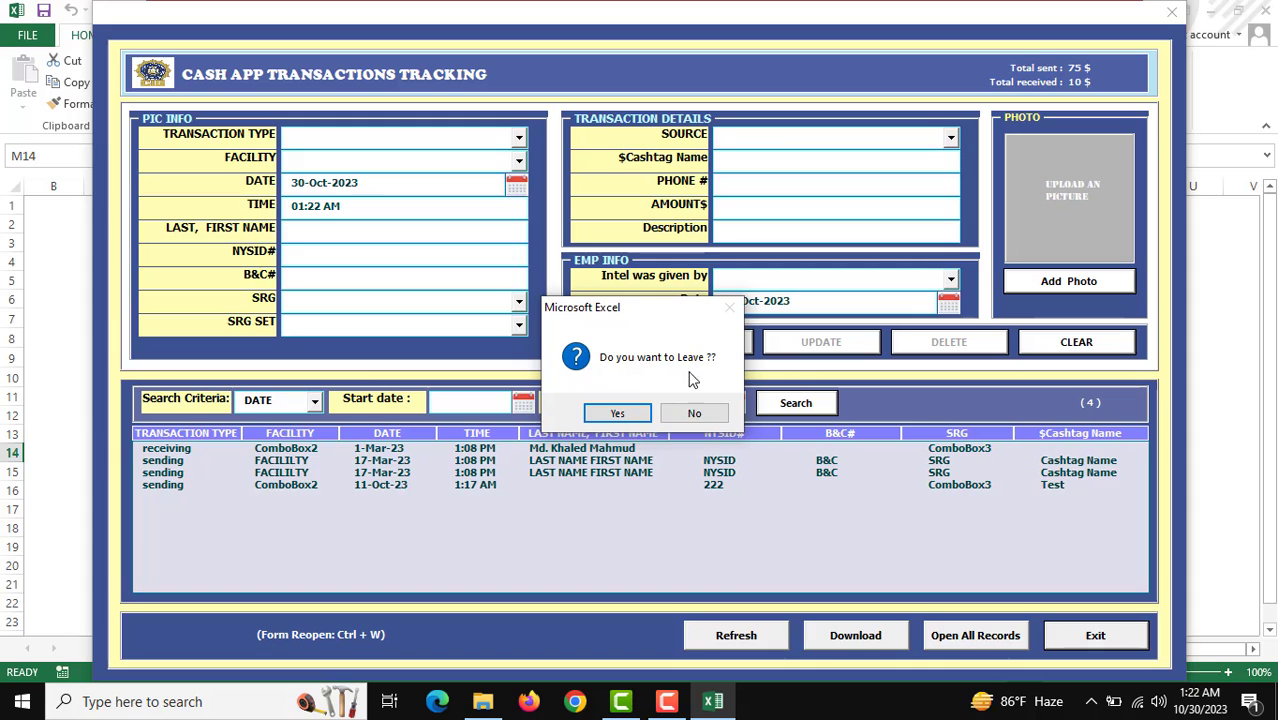
pyautogui.click(617, 414)
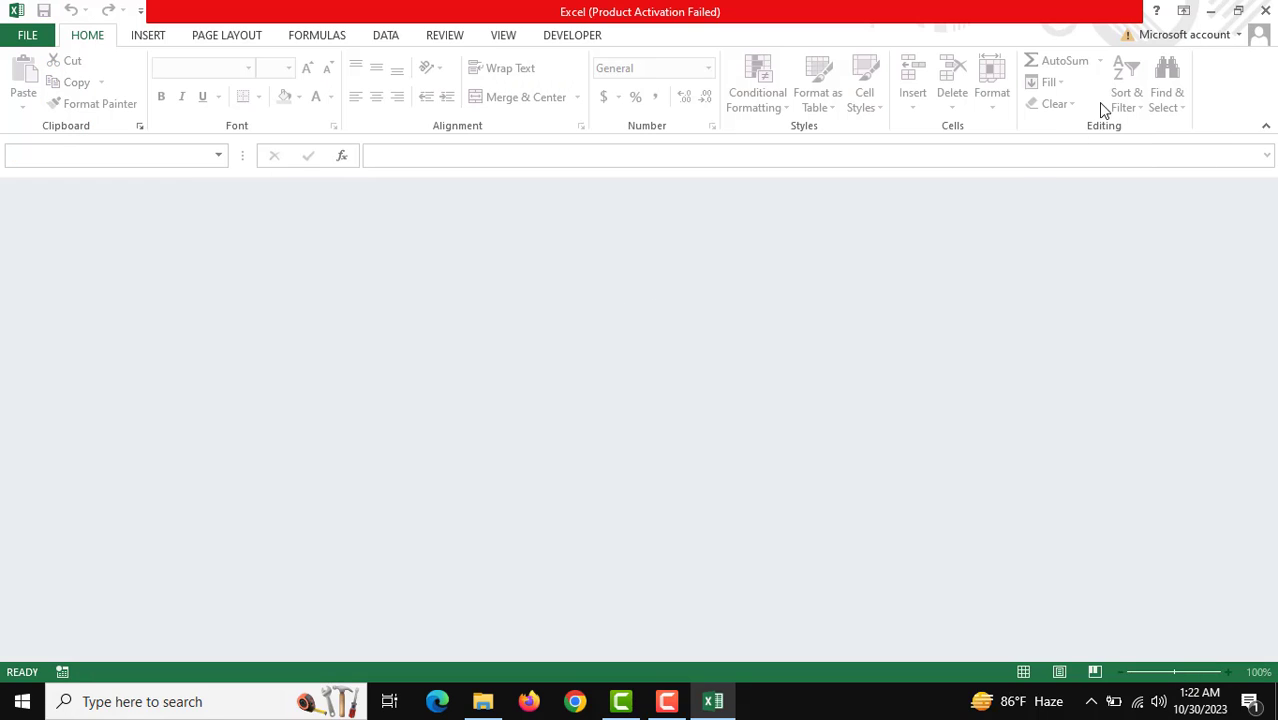
# Step: Close Excel to reveal the folder holding Cash app transactions tracking_30-Oct-2023.xlsx
pyautogui.click(1265, 11)
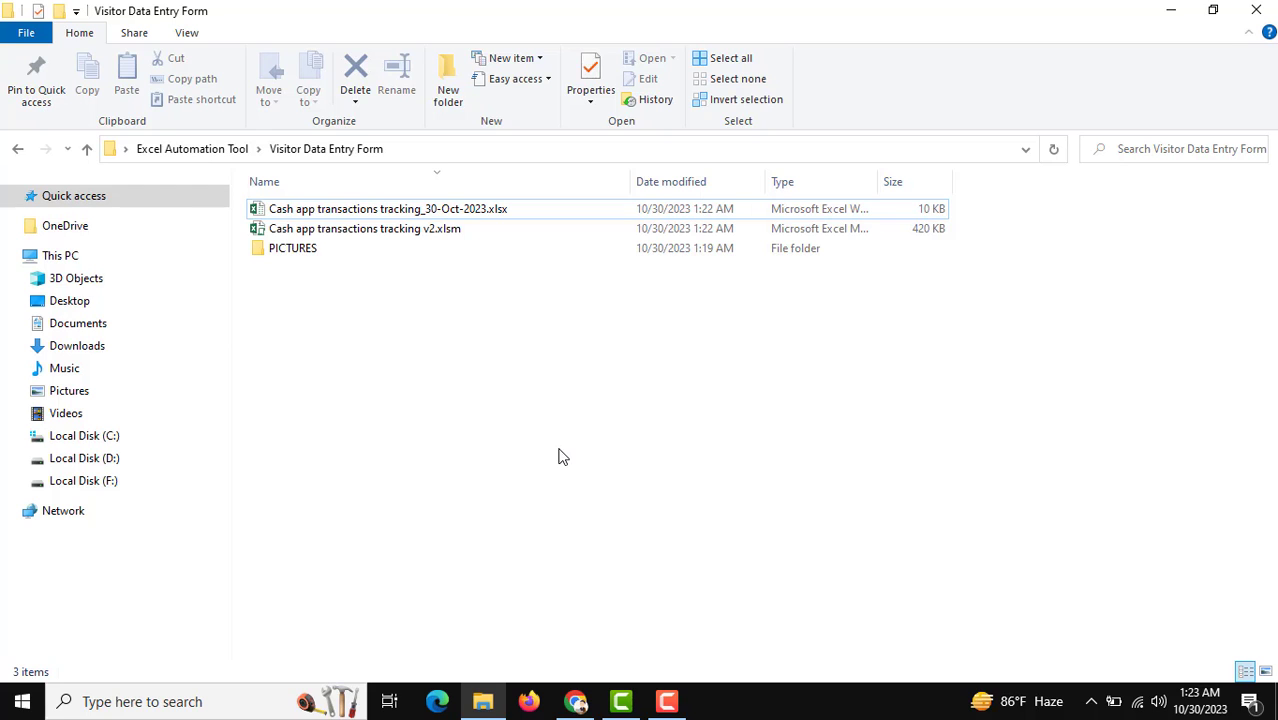
# Step: Bring the browser forward and scroll through the Excel Automation Tool's Shop page
pyautogui.click(575, 701)
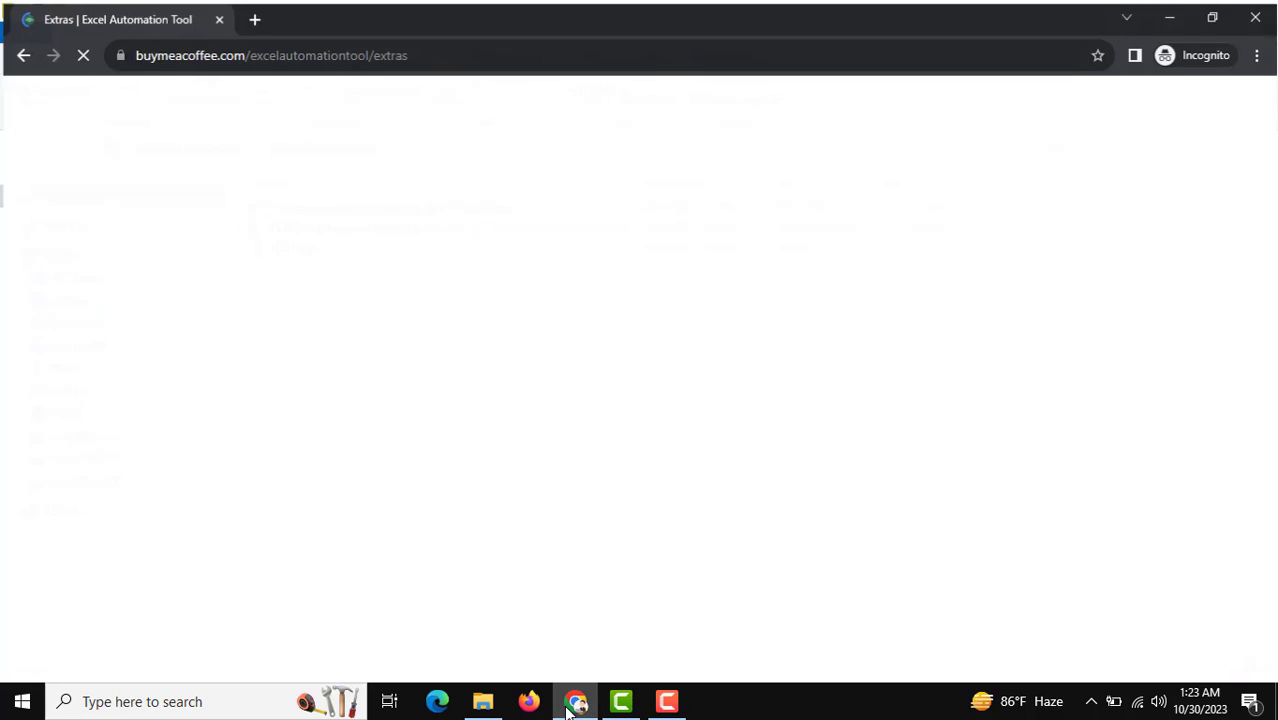
pyautogui.scroll(-4, 599, 480)
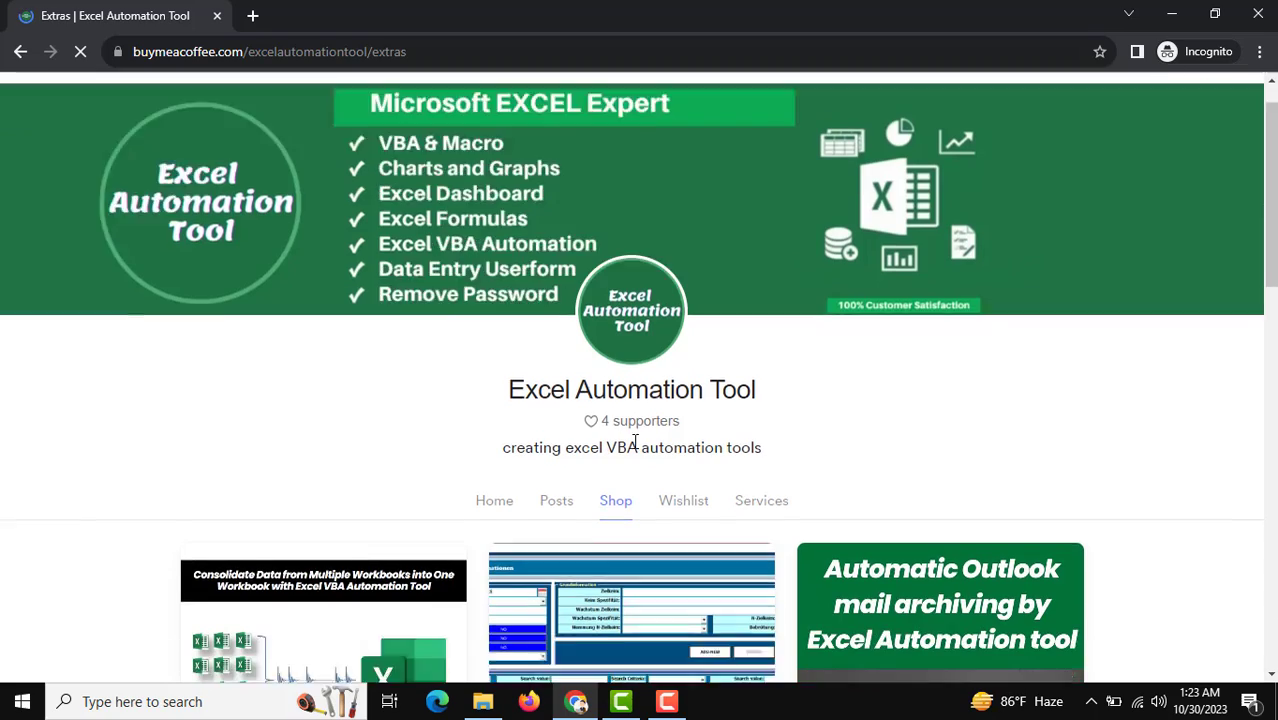
pyautogui.scroll(-4, 328, 471)
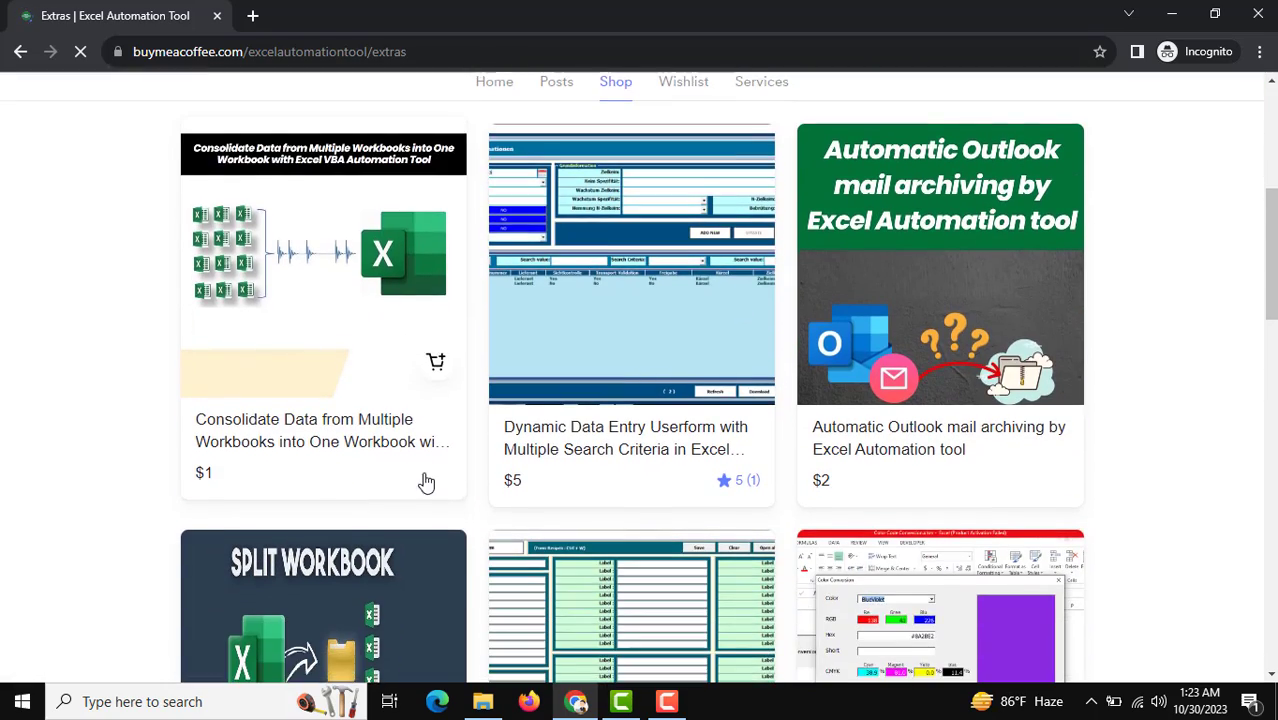
pyautogui.scroll(6, 491, 498)
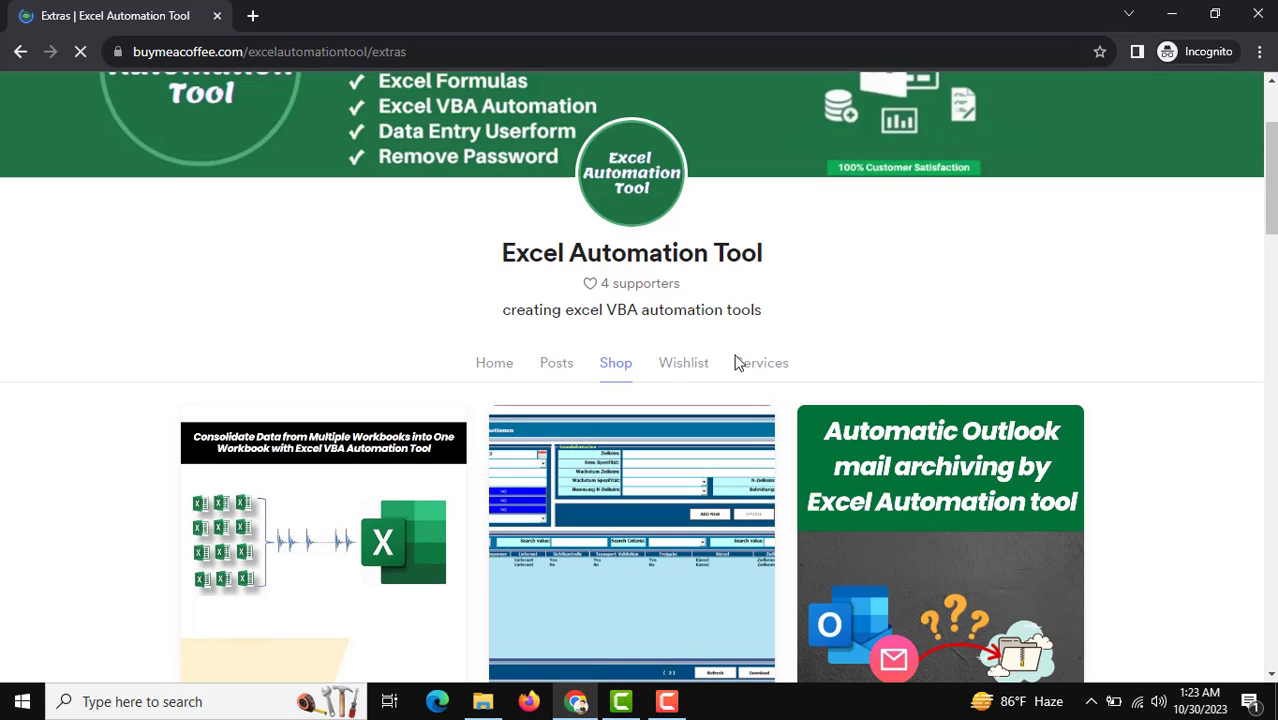
# Step: Browse the $50 data entry userform service offer, then return to the profile's Home page
pyautogui.click(776, 372)
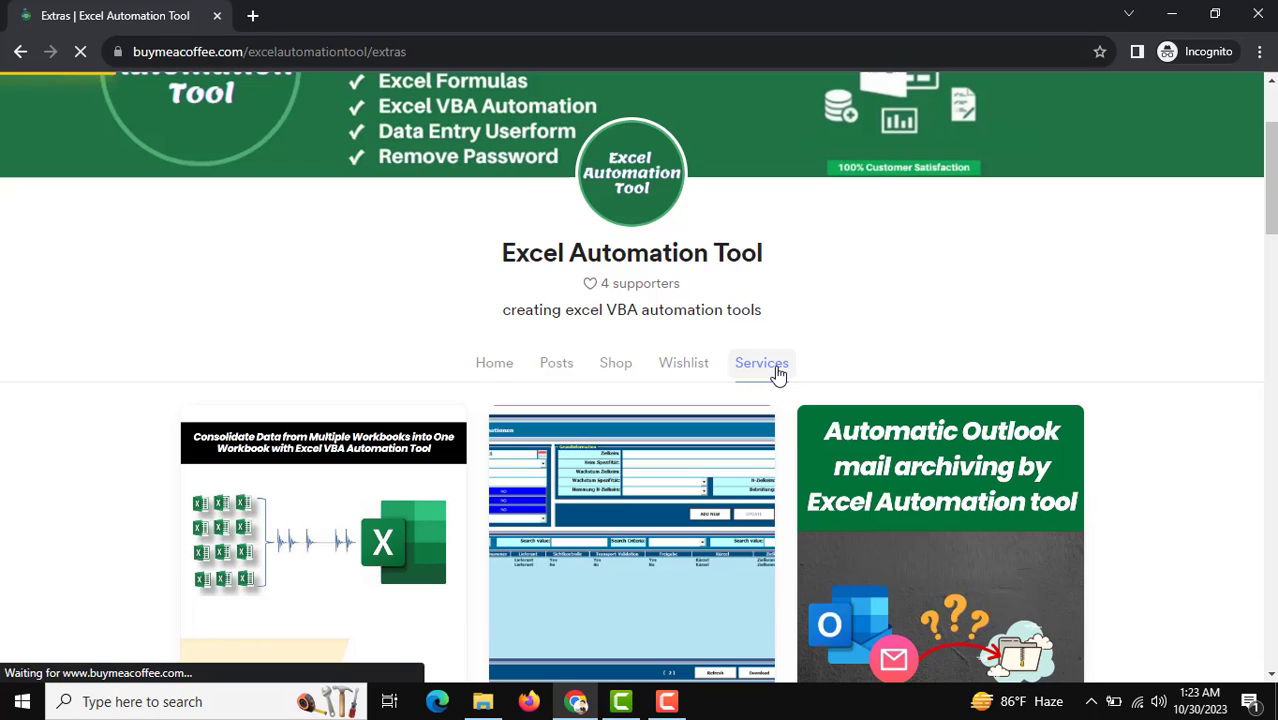
pyautogui.scroll(4, 778, 386)
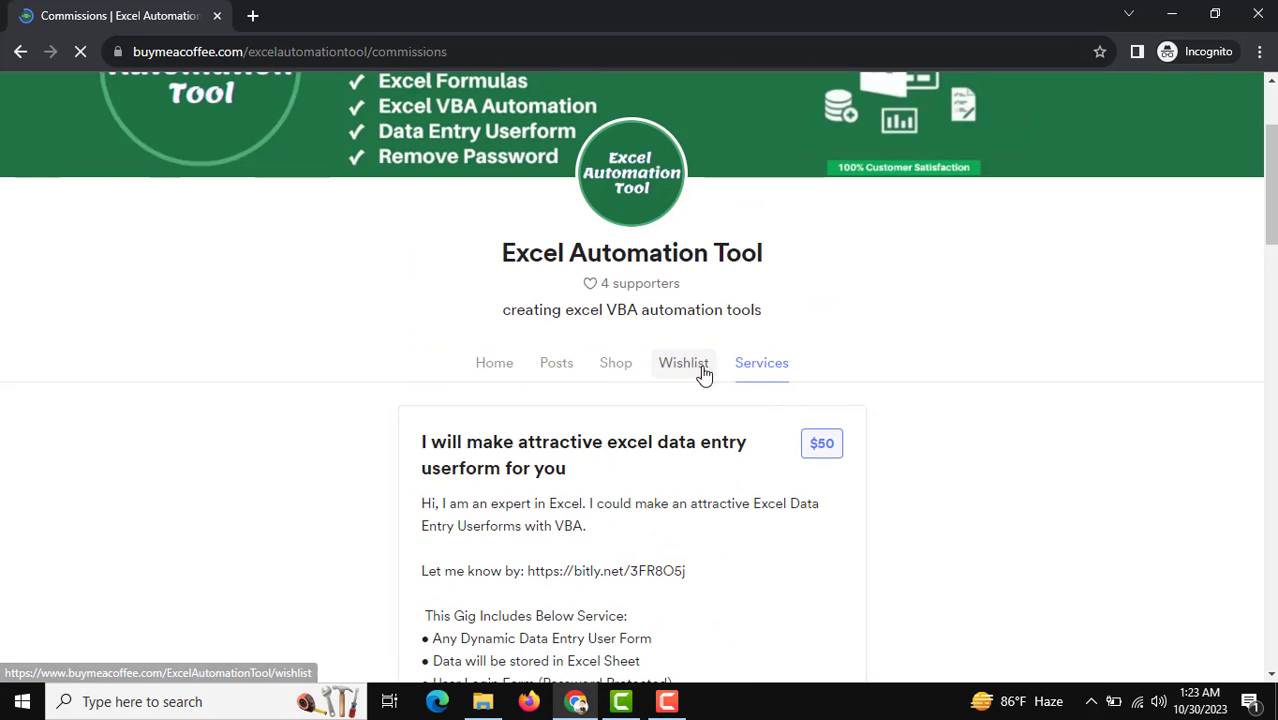
pyautogui.scroll(-3, 551, 448)
pyautogui.scroll(-5, 572, 472)
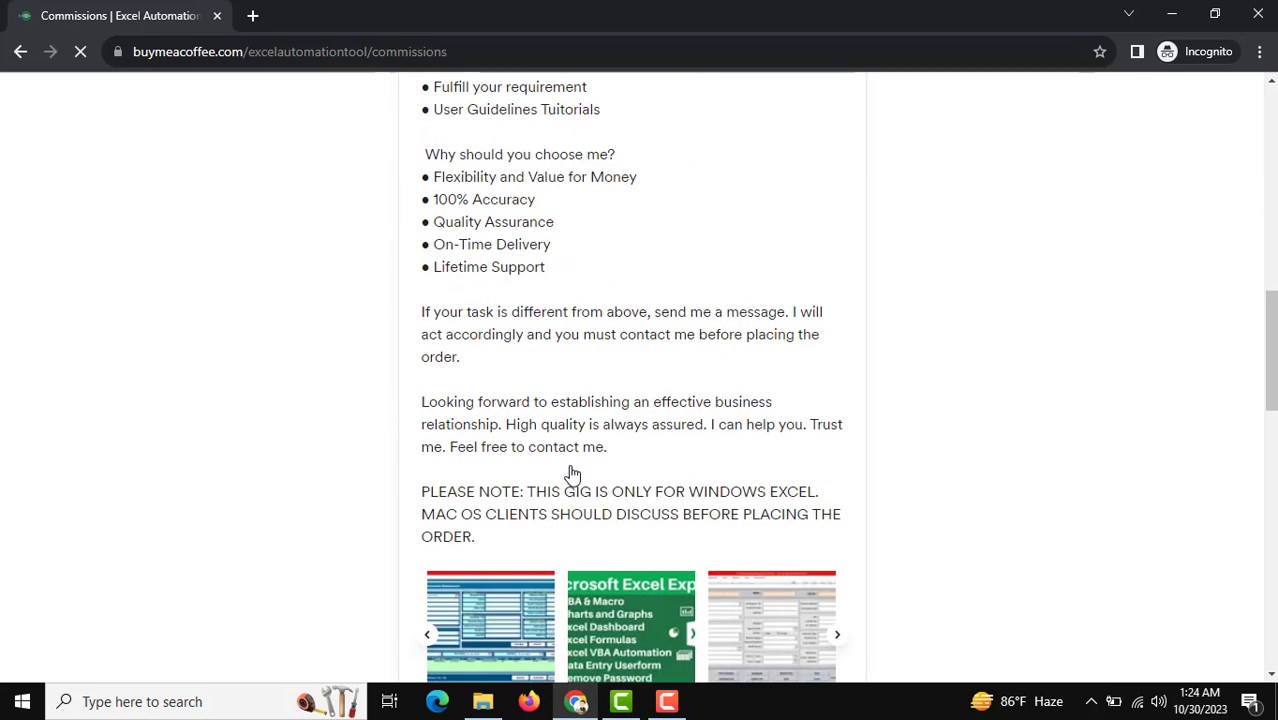
pyautogui.scroll(-3, 572, 472)
pyautogui.scroll(5, 572, 472)
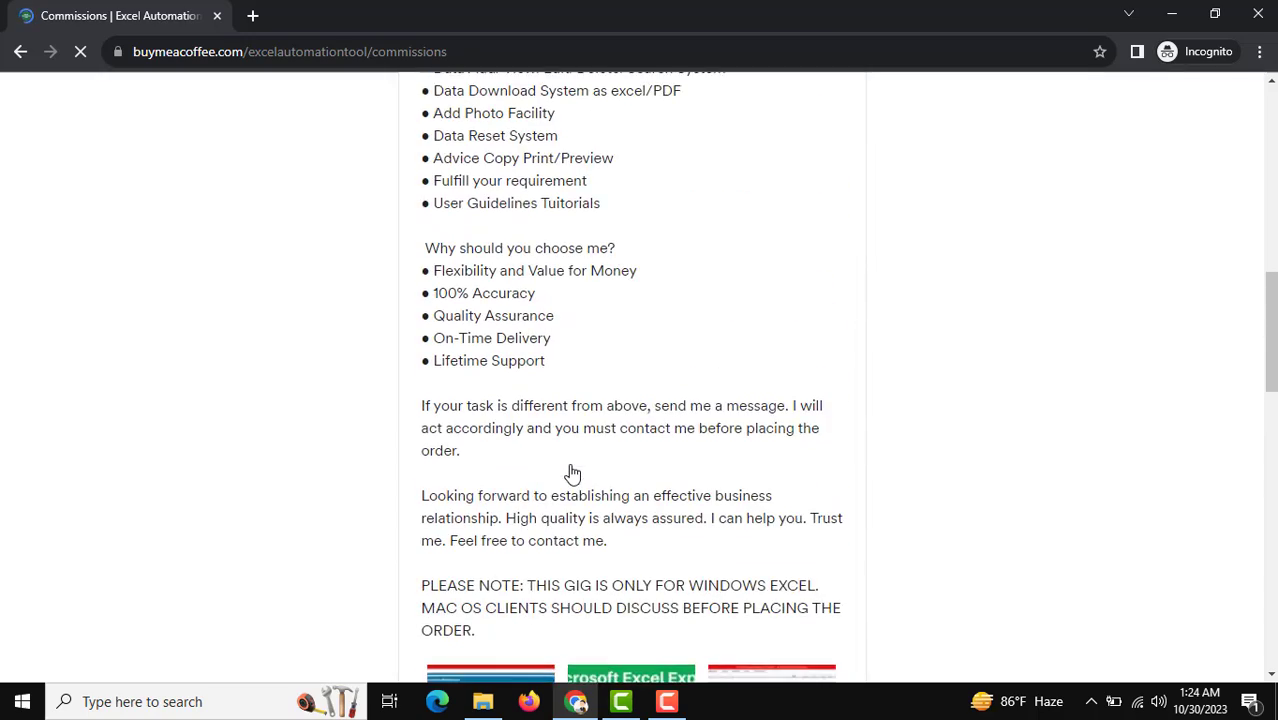
pyautogui.scroll(-5, 572, 472)
pyautogui.scroll(8, 572, 472)
pyautogui.scroll(2, 572, 472)
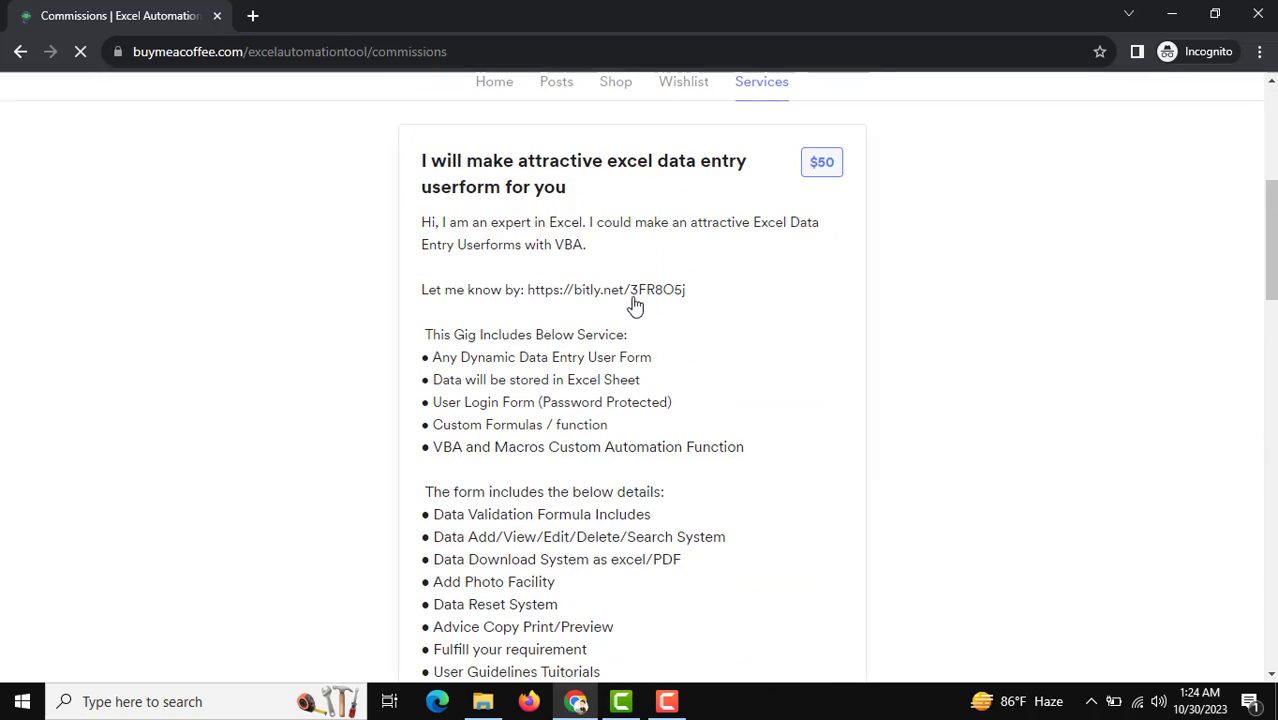
pyautogui.scroll(4, 590, 430)
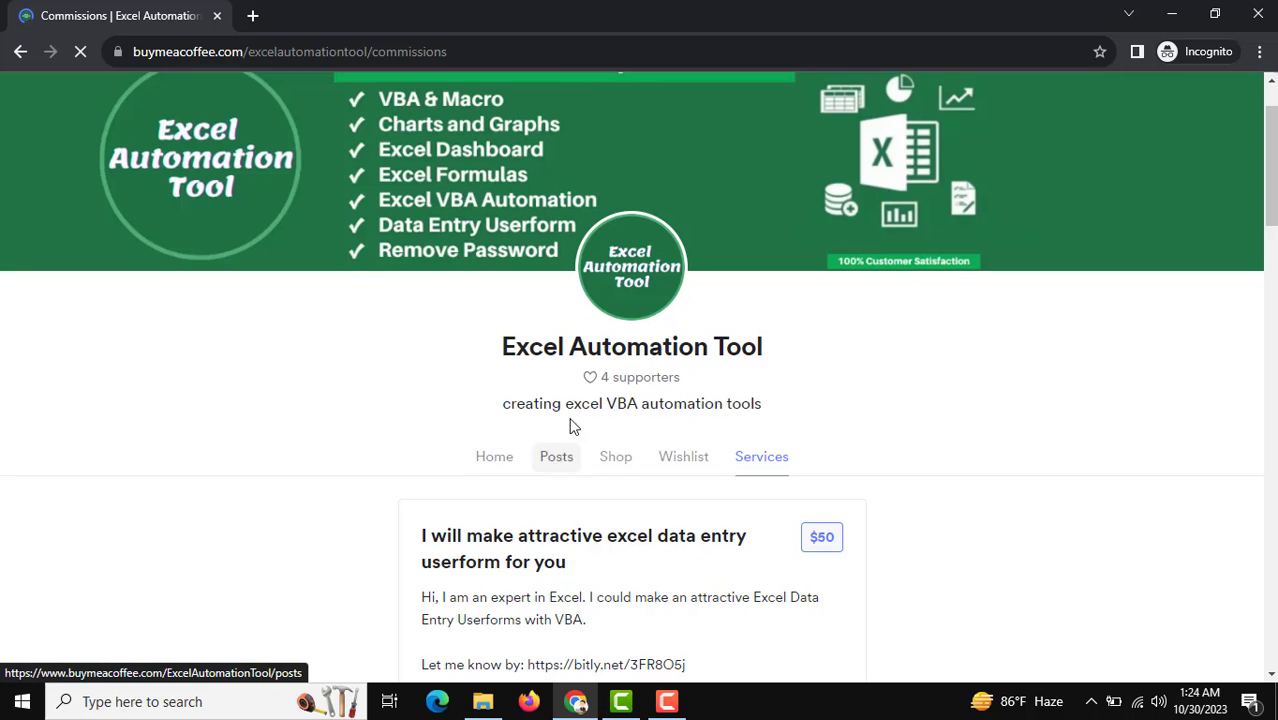
pyautogui.click(487, 458)
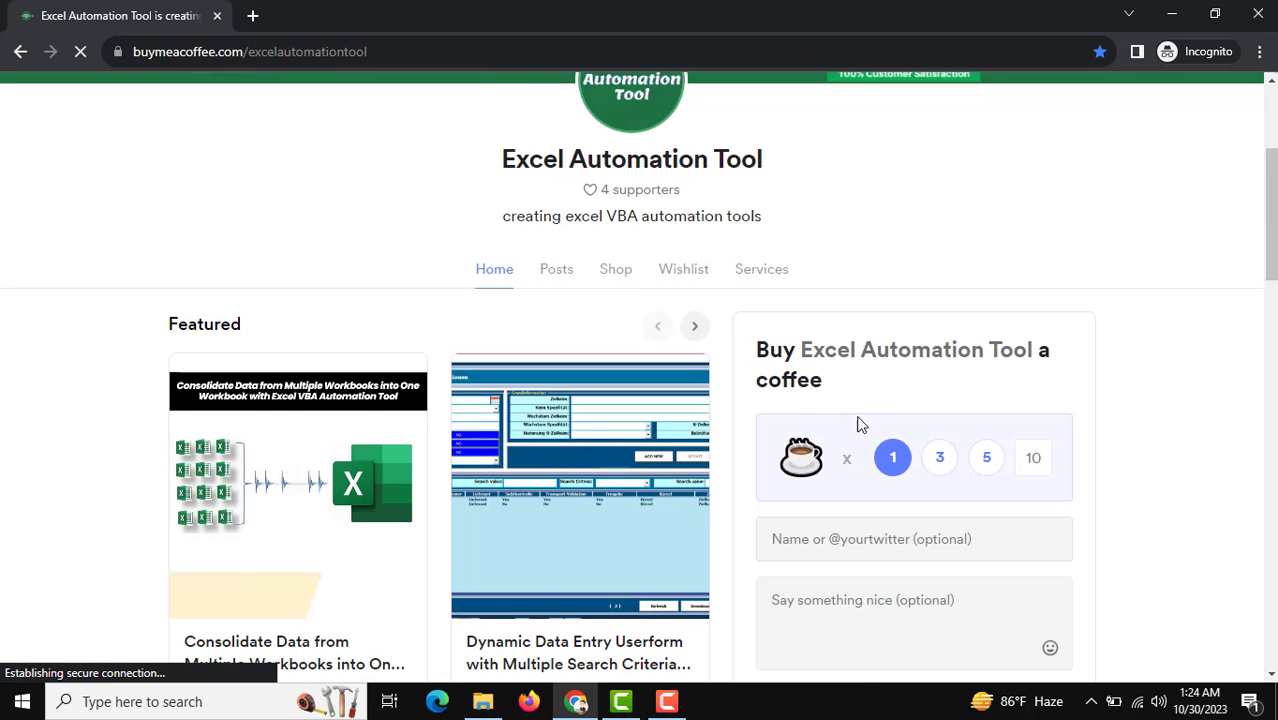
pyautogui.scroll(4, 624, 516)
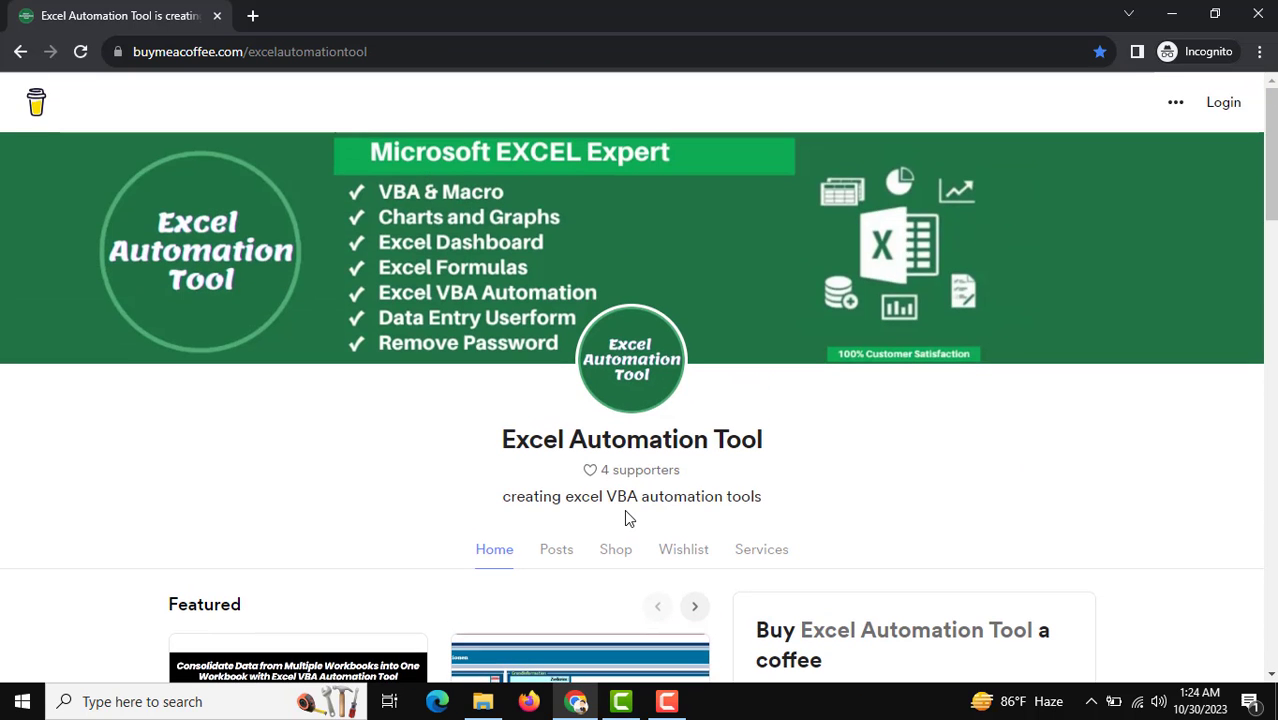